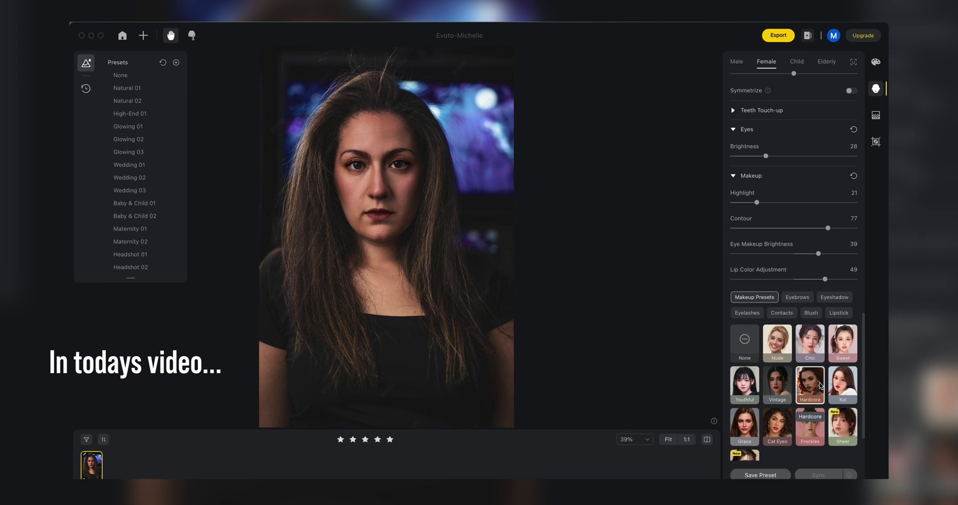
- Open the eyebrow and contact lens makeup options for the portrait and apply an eyelash style
scroll(838, 428, down, 1)
click(835, 275)
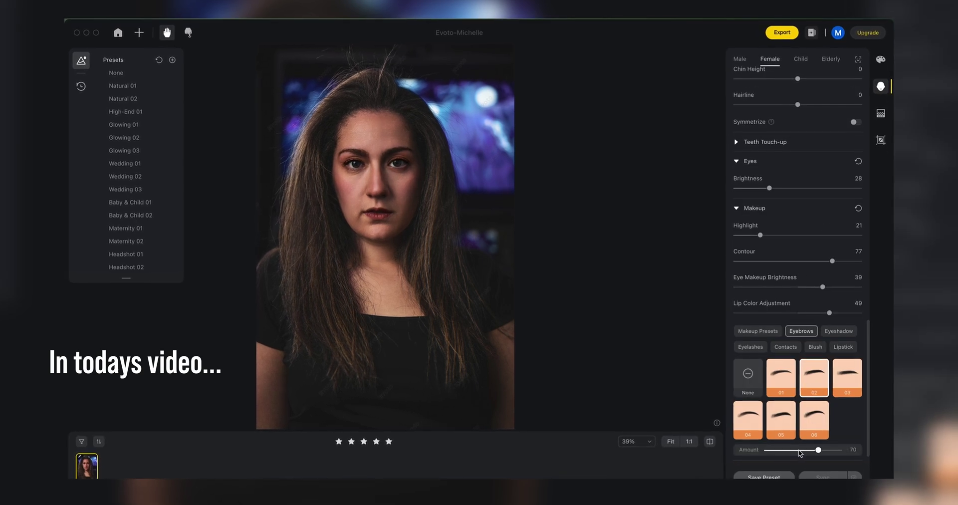
click(786, 347)
click(750, 346)
click(748, 419)
scroll(788, 309, down, 5)
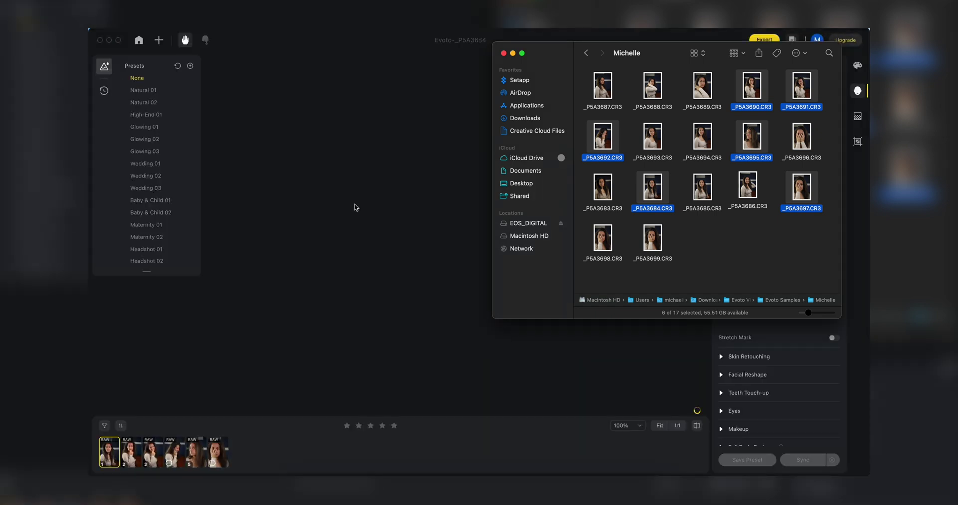
- Go to the imported RAW portrait's color adjustments and show the Color Grading controls
click(229, 256)
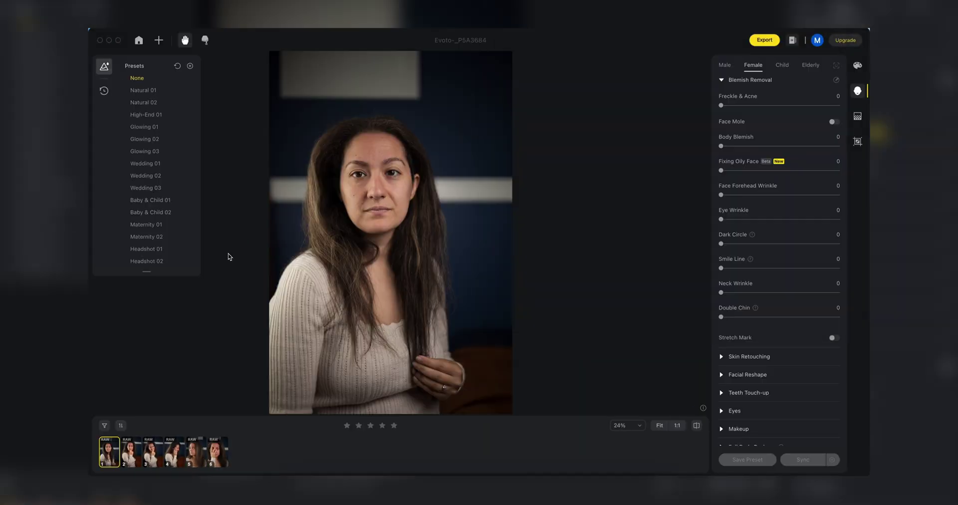
click(857, 65)
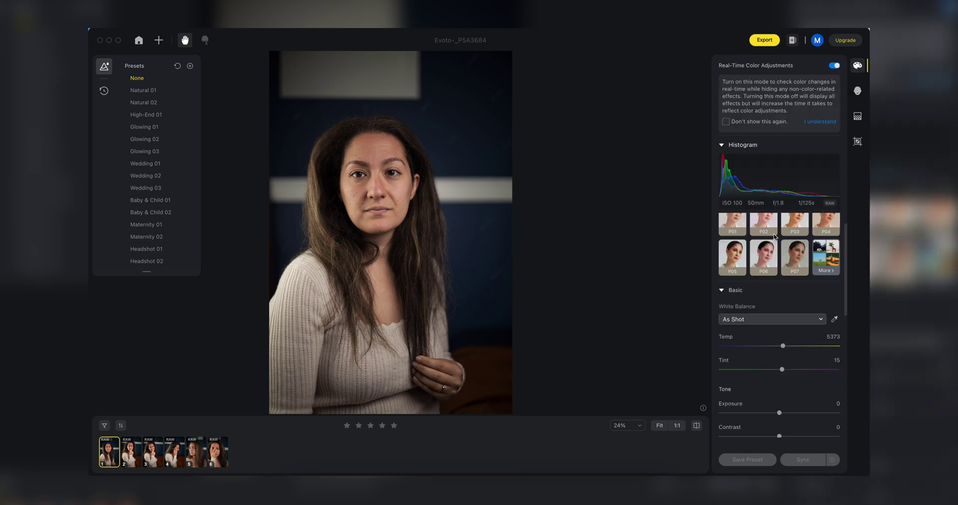
scroll(774, 236, down, 5)
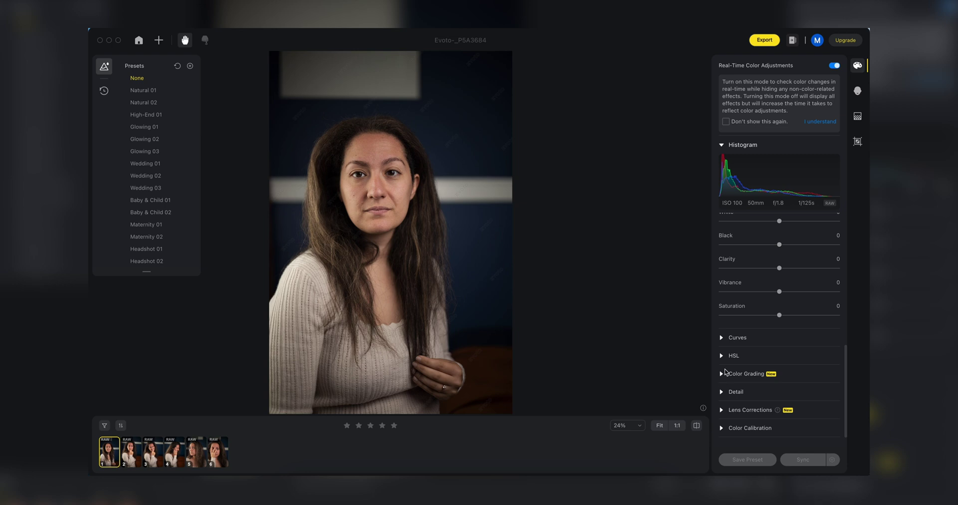
click(723, 373)
scroll(722, 375, down, 5)
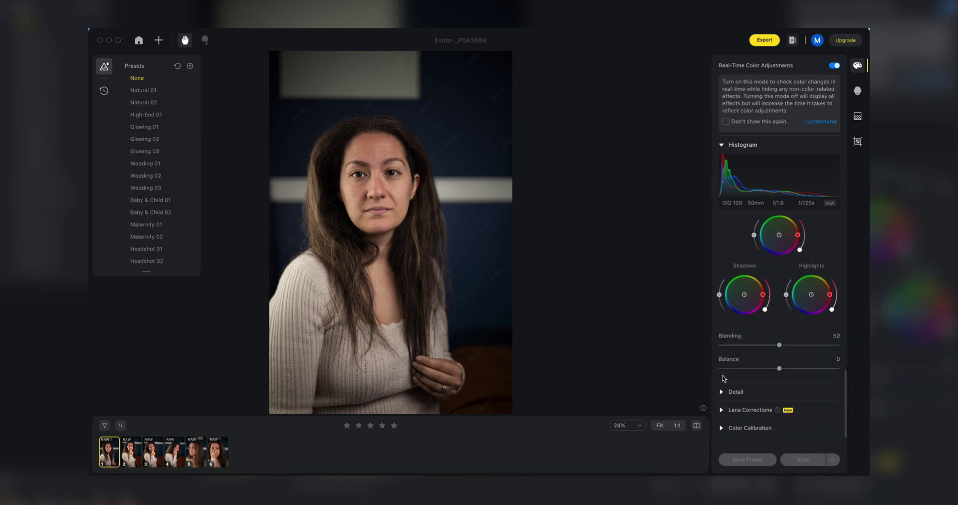
- Compare the portrait's blemish retouching with the original and set Freckle & Acne to 100
click(857, 91)
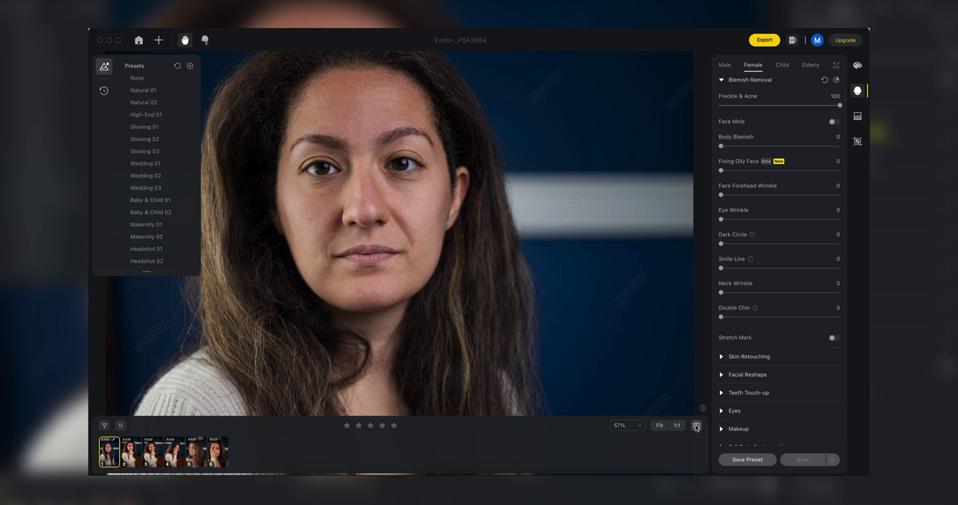
click(697, 426)
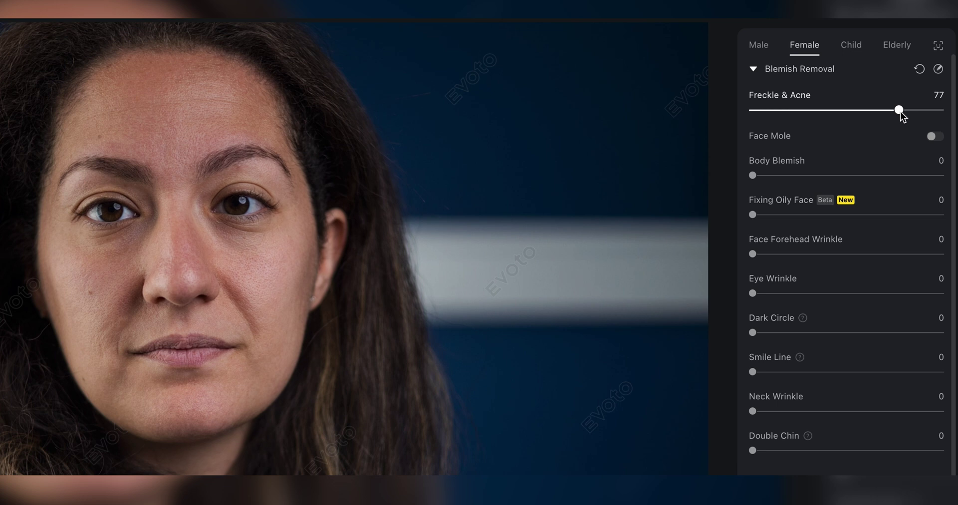
drag(900, 112, 943, 110)
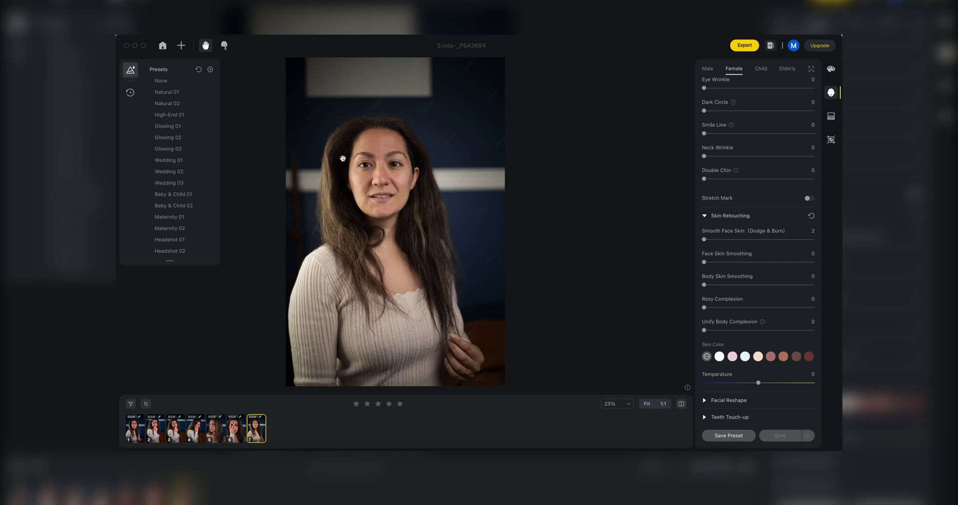
- Set Smooth Face Skin (Dodge & Burn) to 94 on the seventh portrait and compare it with the original
scroll(341, 146, up, 5)
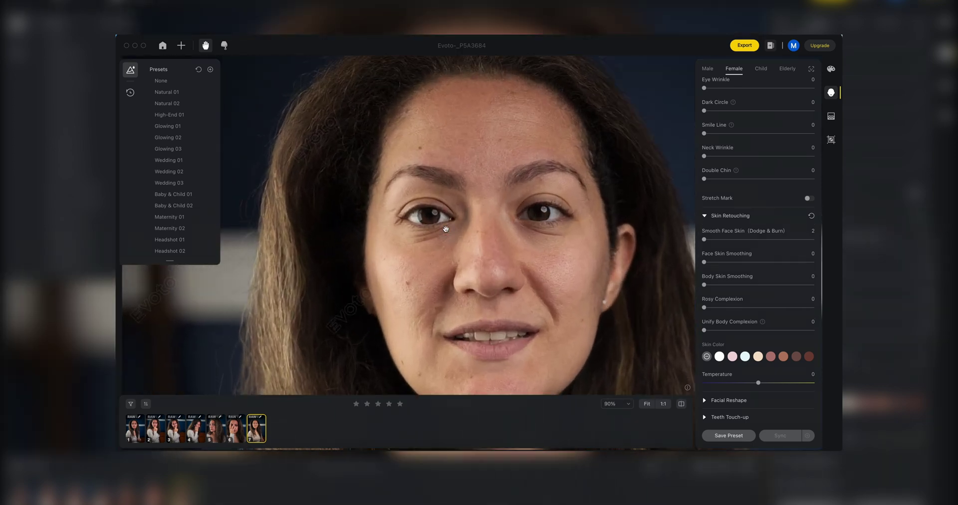
scroll(445, 229, up, 3)
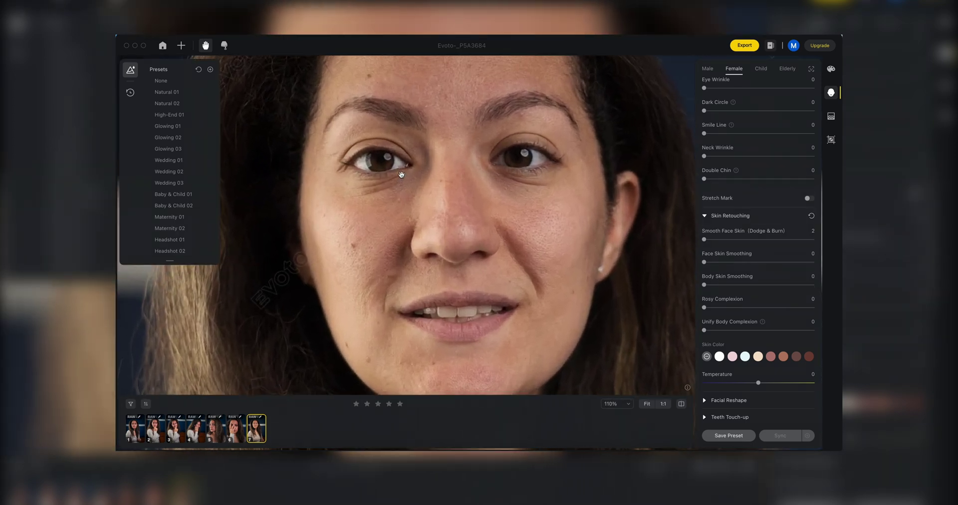
scroll(447, 232, down, 2)
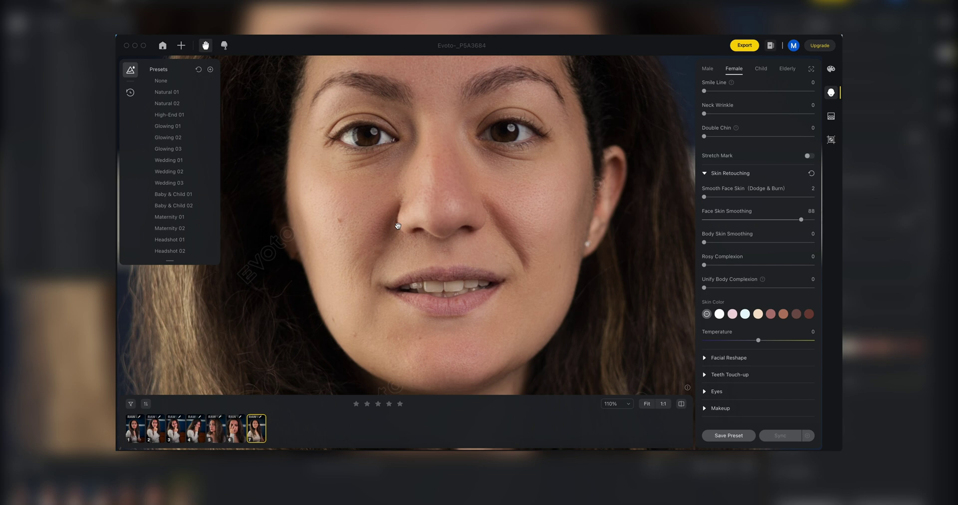
scroll(341, 217, up, 4)
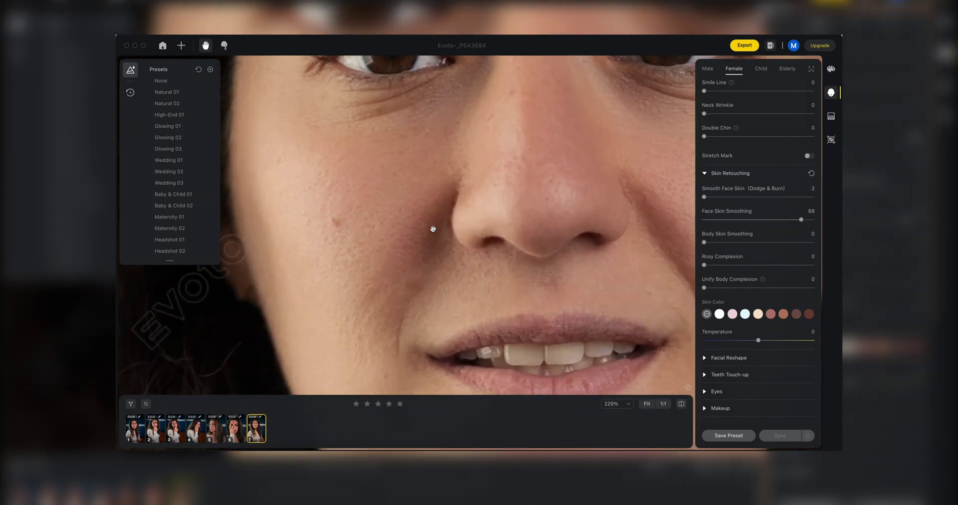
scroll(346, 236, down, 5)
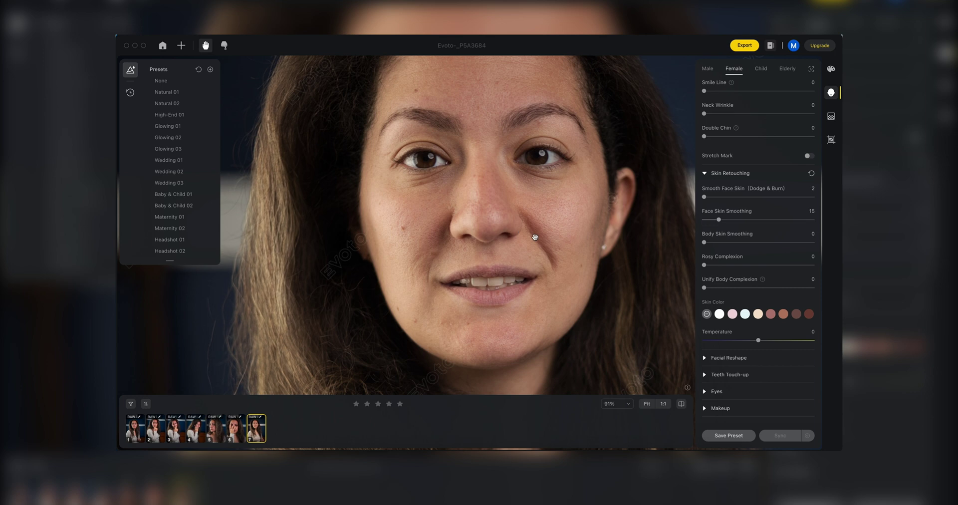
drag(535, 237, 486, 238)
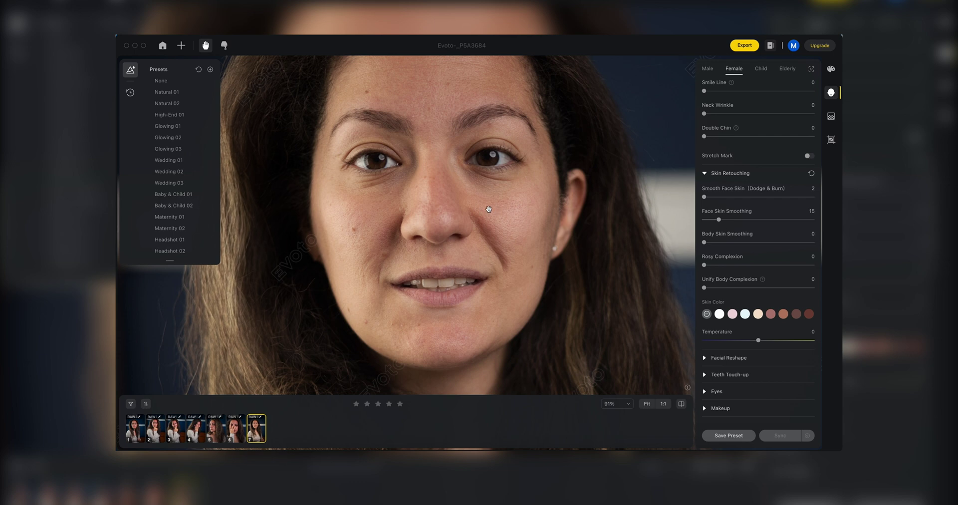
drag(704, 197, 808, 199)
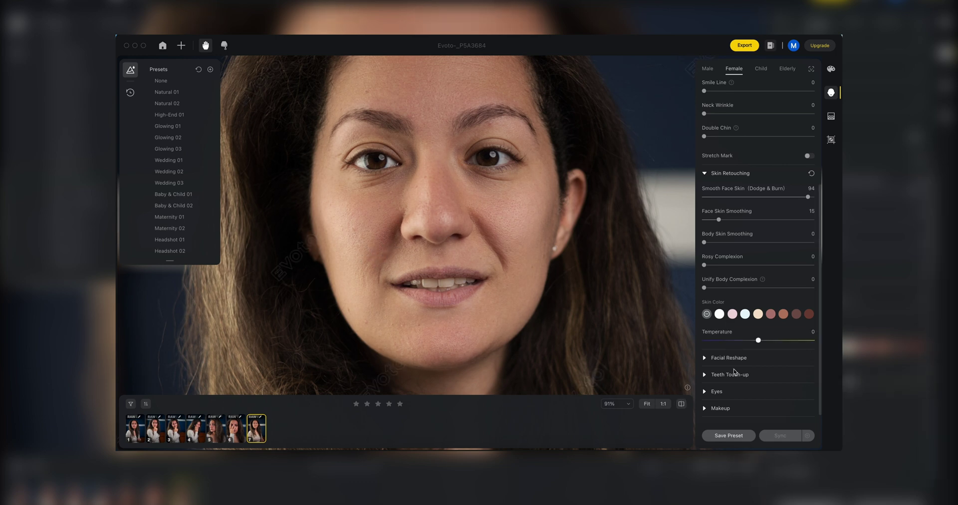
click(682, 404)
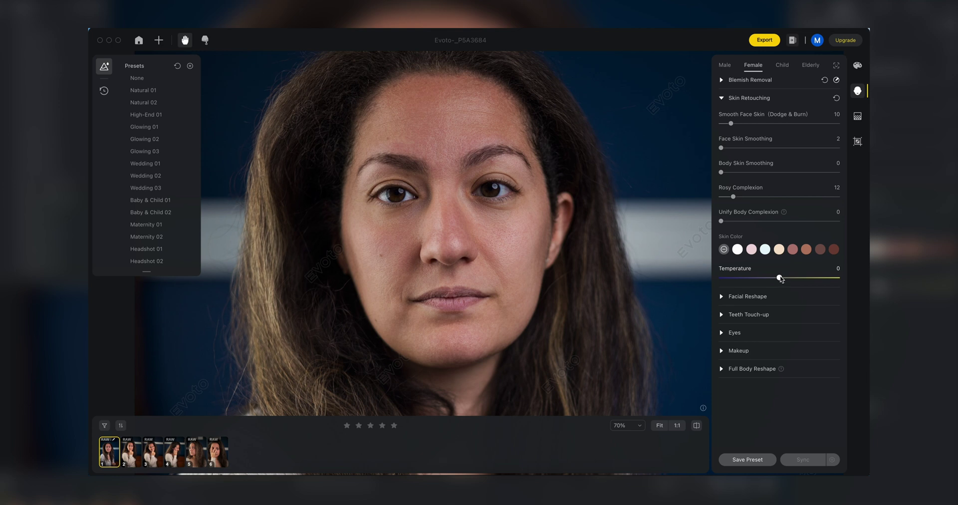
- Cool the first portrait's skin temperature slightly and set makeup Highlight to 12, Contour to 71 and Eye Makeup Brightness to 68
mouse_move(781, 279)
mouse_down()
mouse_move(815, 277)
mouse_move(738, 277)
mouse_move(814, 277)
mouse_move(767, 278)
mouse_move(776, 277)
mouse_up()
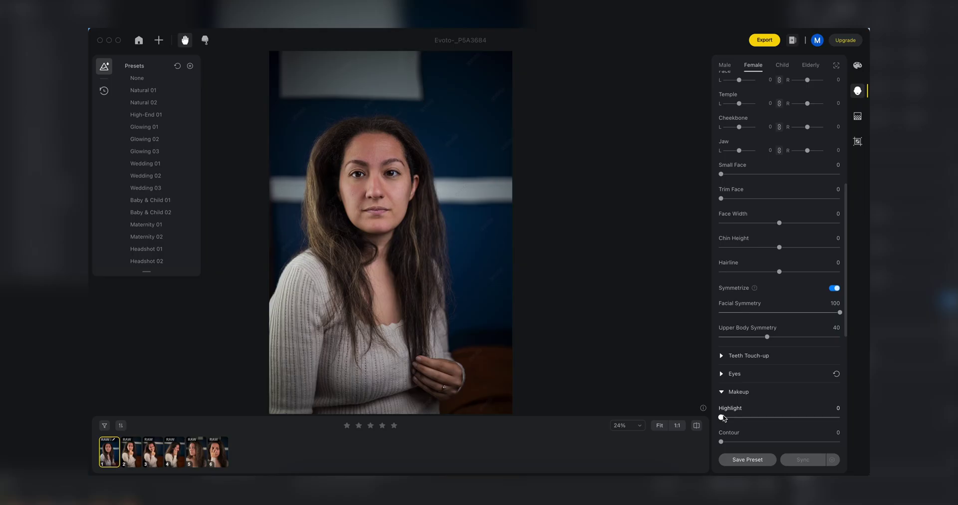
scroll(756, 373, down, 5)
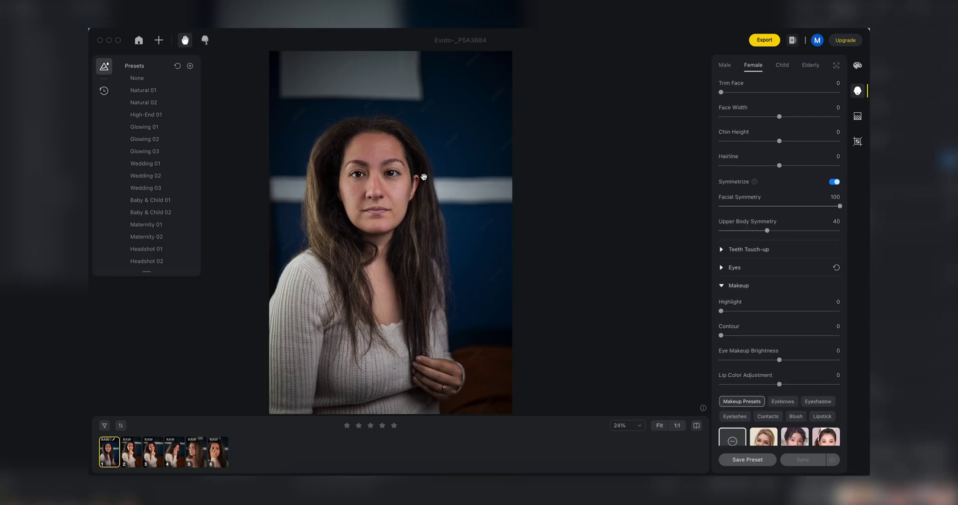
scroll(422, 176, up, 2)
scroll(424, 177, up, 3)
drag(720, 310, 732, 311)
drag(720, 335, 804, 335)
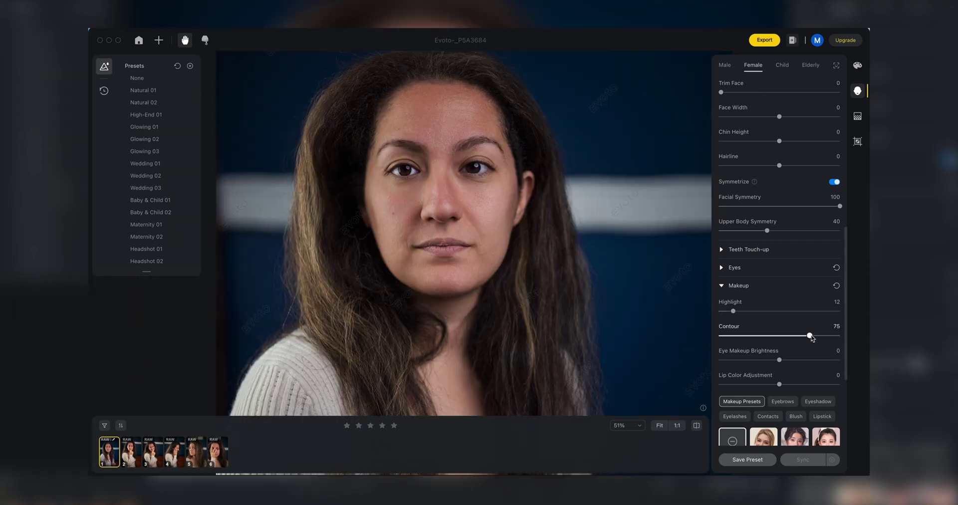
drag(778, 360, 820, 359)
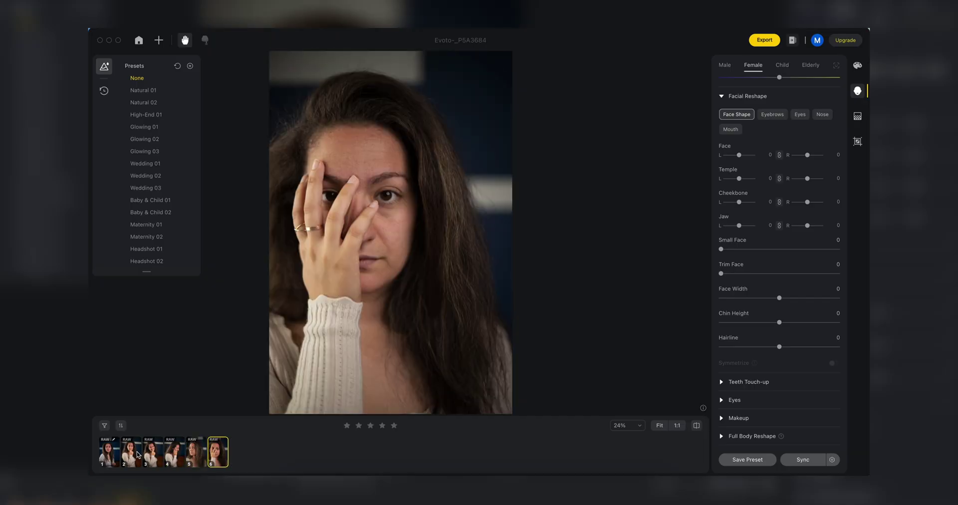
- Look through the unedited portraits and sync the first portrait's retouching settings to all six photos
key(Left)
key(Left)
key(Left)
key(Left)
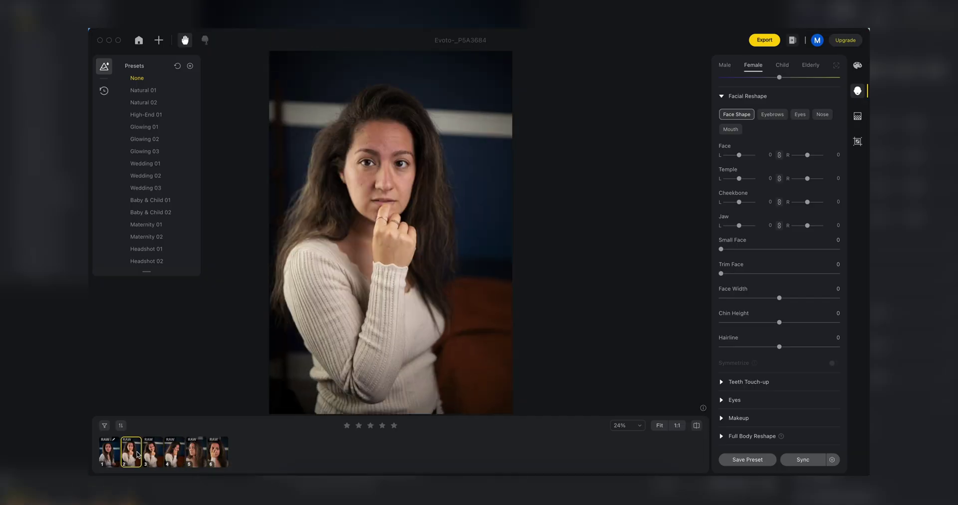
key(Right)
key(Left)
key(Left)
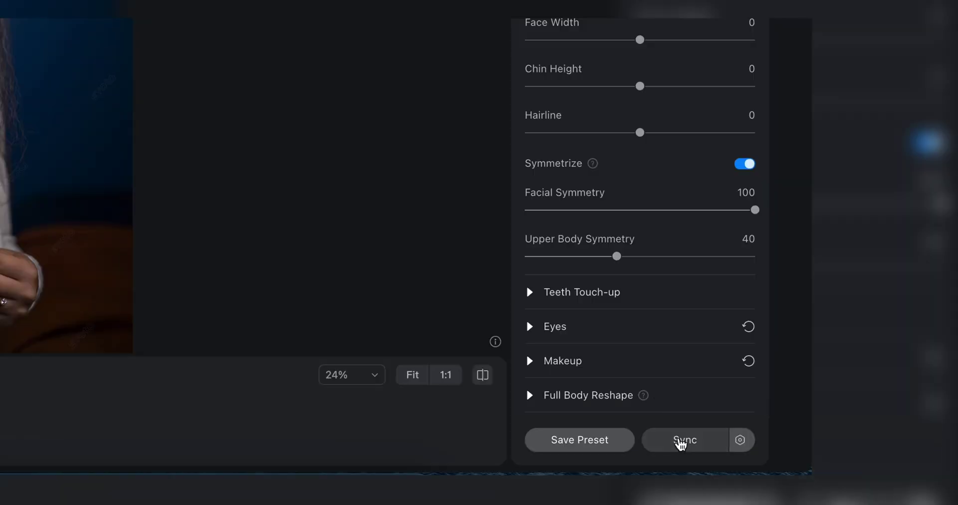
click(681, 442)
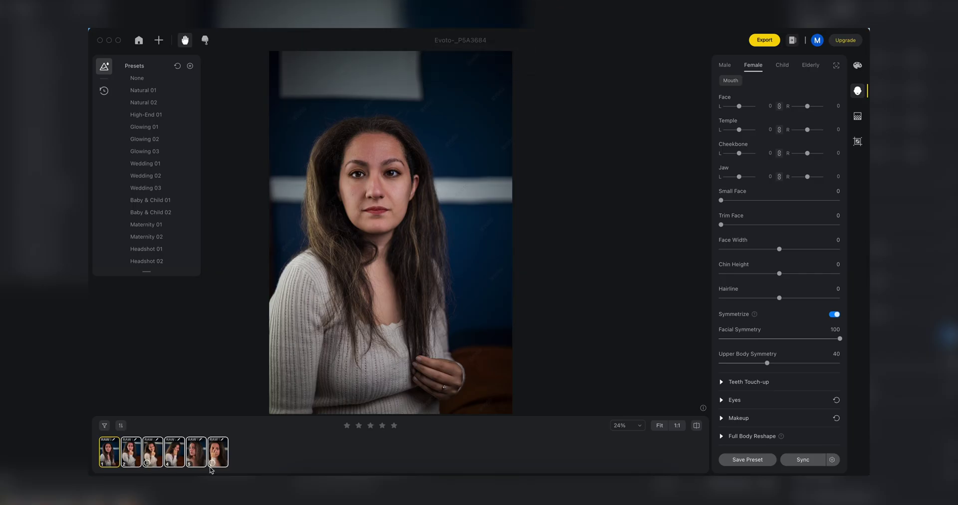
- Check the synced retouching on the fifth and sixth portraits, comparing the hand-over-face close-up with its original
click(193, 451)
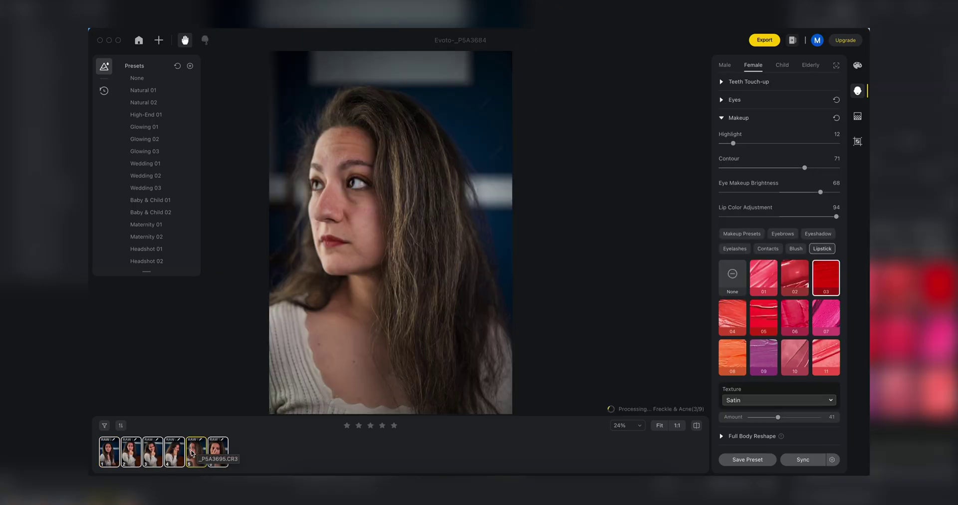
key(Right)
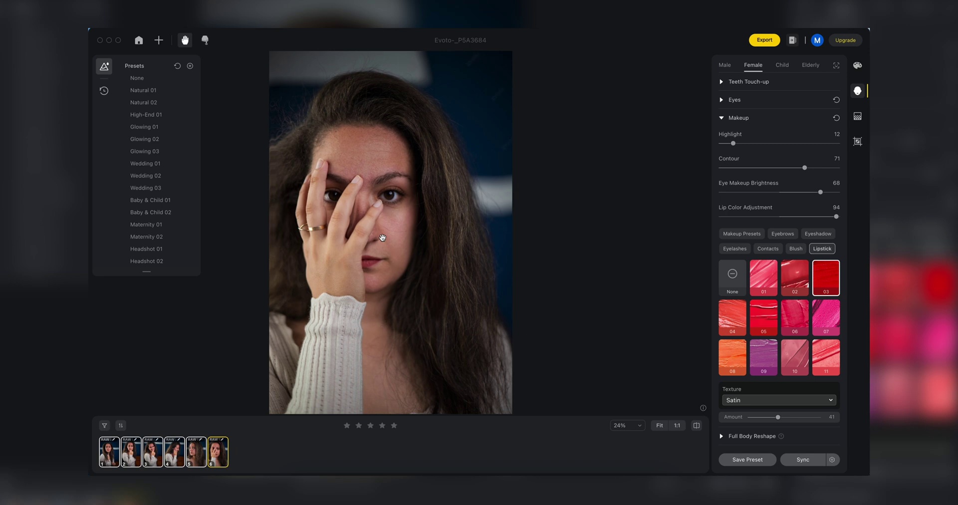
key(super+equal)
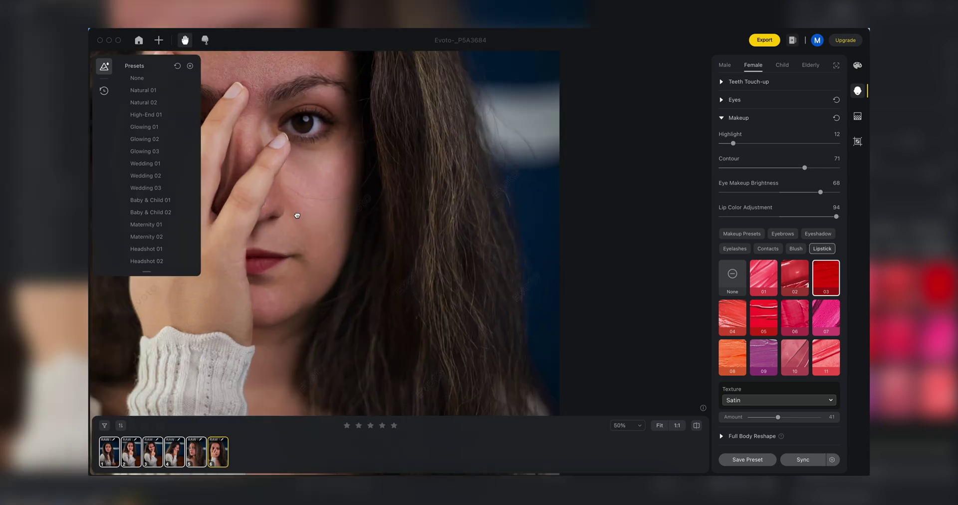
drag(297, 214, 425, 295)
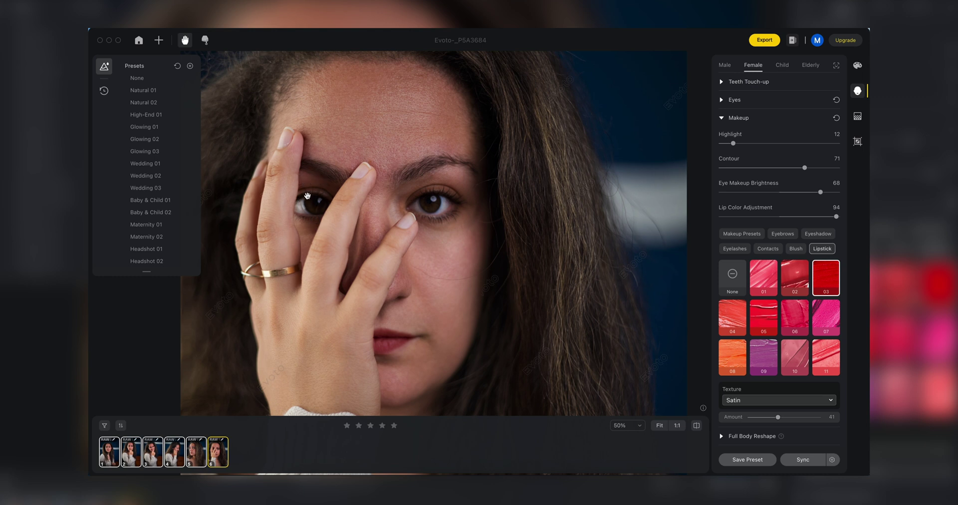
click(697, 425)
- Review the synced retouching on every portrait, from the second photo to the last and back to the first
click(131, 451)
key(Right)
key(Right)
key(Right)
key(Right)
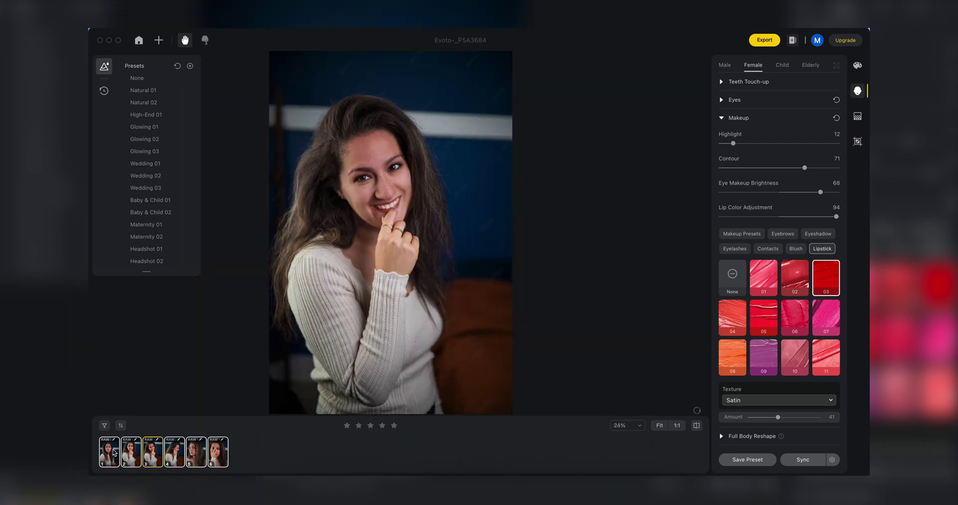
key(Left)
key(Left)
key(Left)
key(Left)
key(Left)
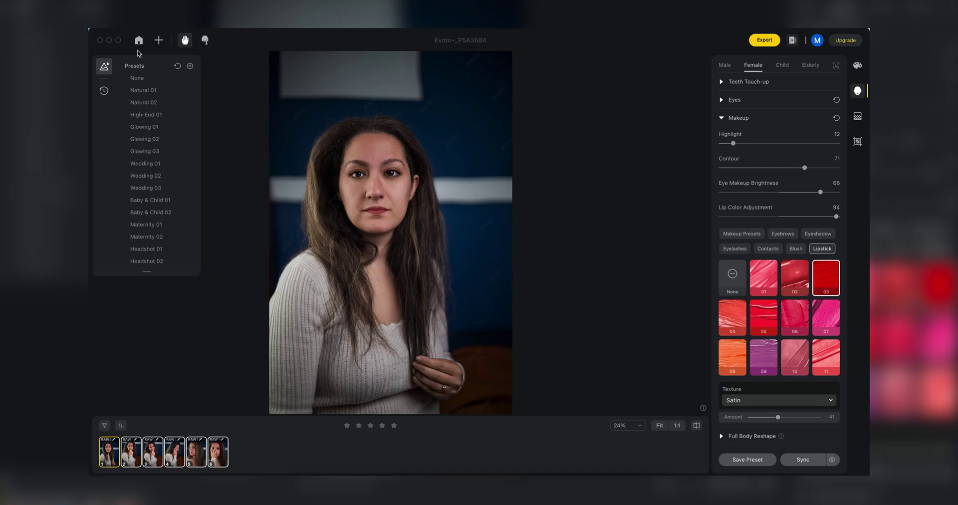
- Create a new project with the sample portraits and look through its first four photos
click(139, 41)
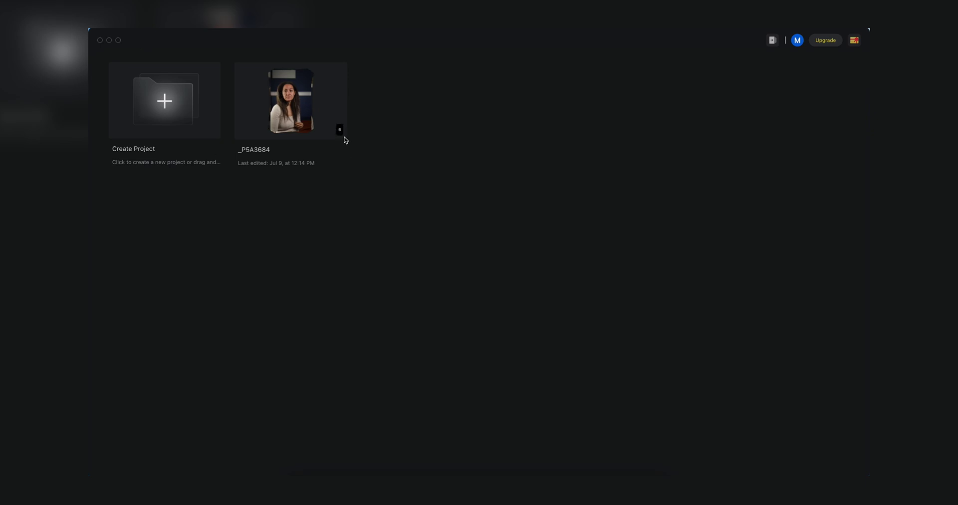
click(165, 102)
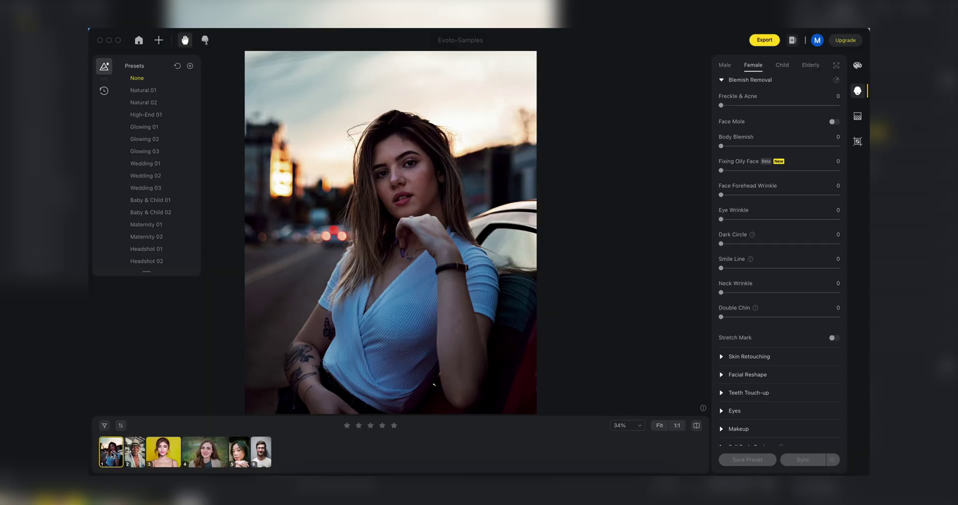
key(Right)
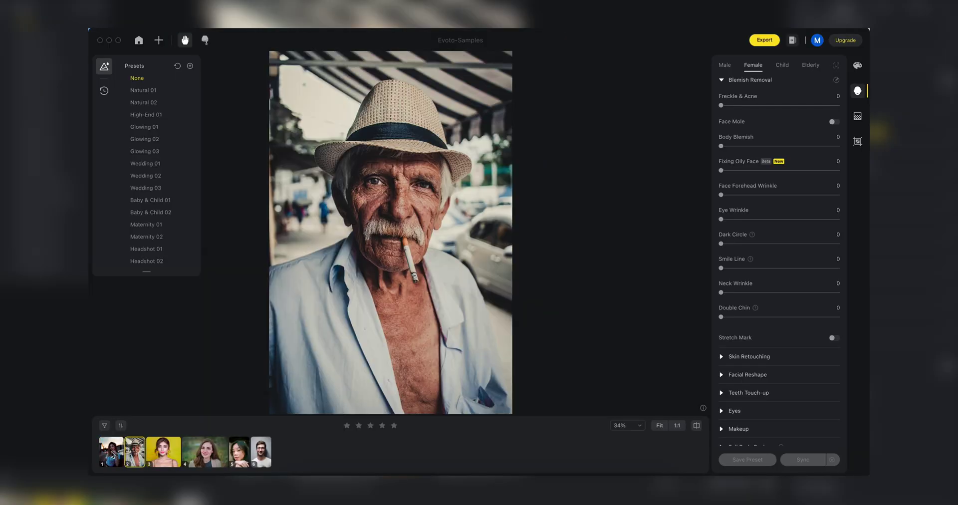
key(Right)
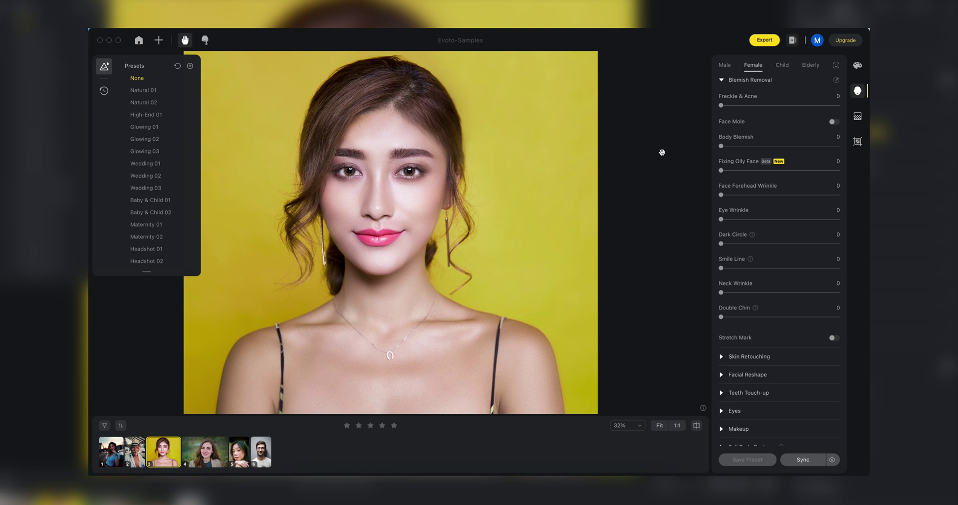
key(Right)
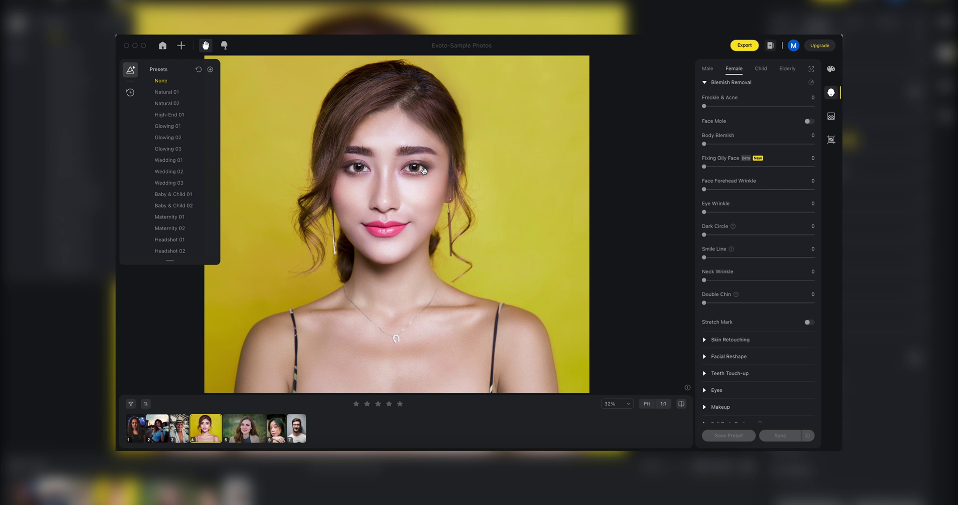
- Try Clean Solid Backdrop and a Background Enhancement of 76 on the yellow-background portrait, resetting both
click(831, 117)
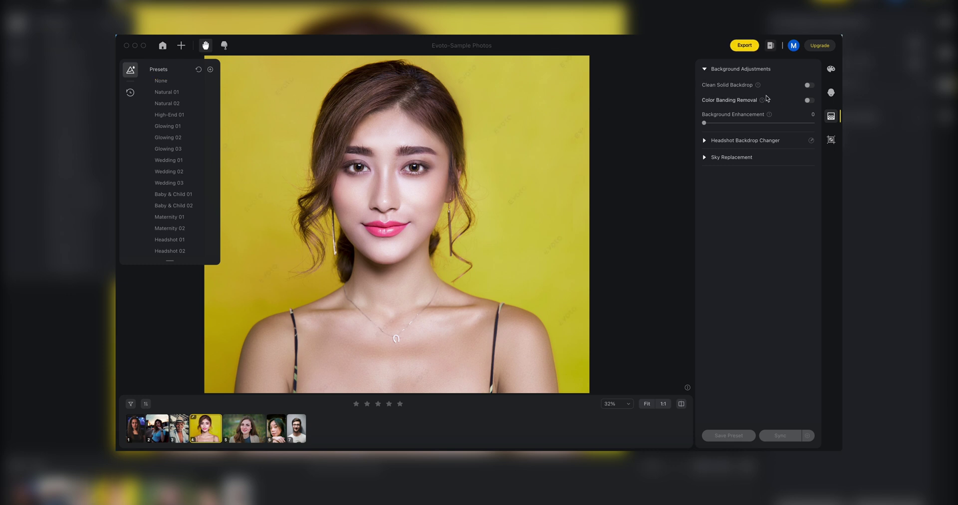
click(809, 86)
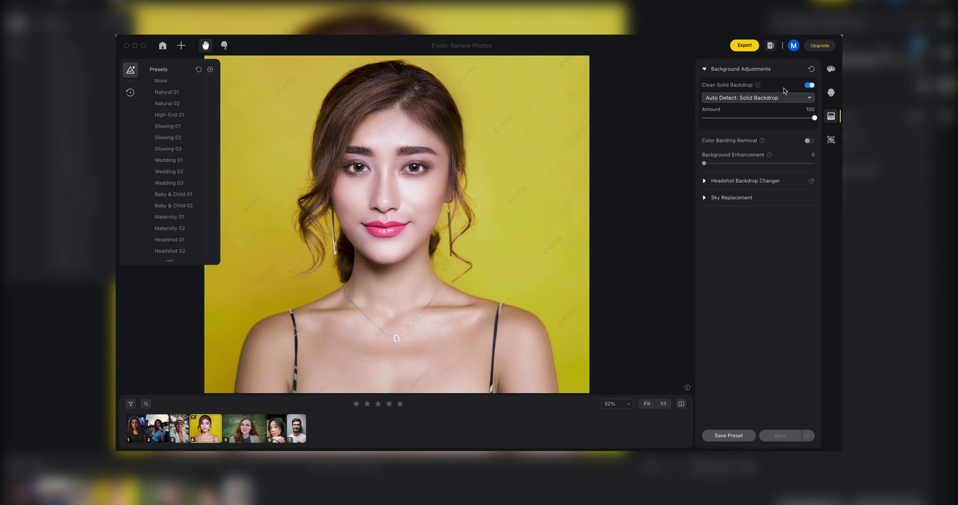
click(809, 85)
drag(716, 123, 790, 127)
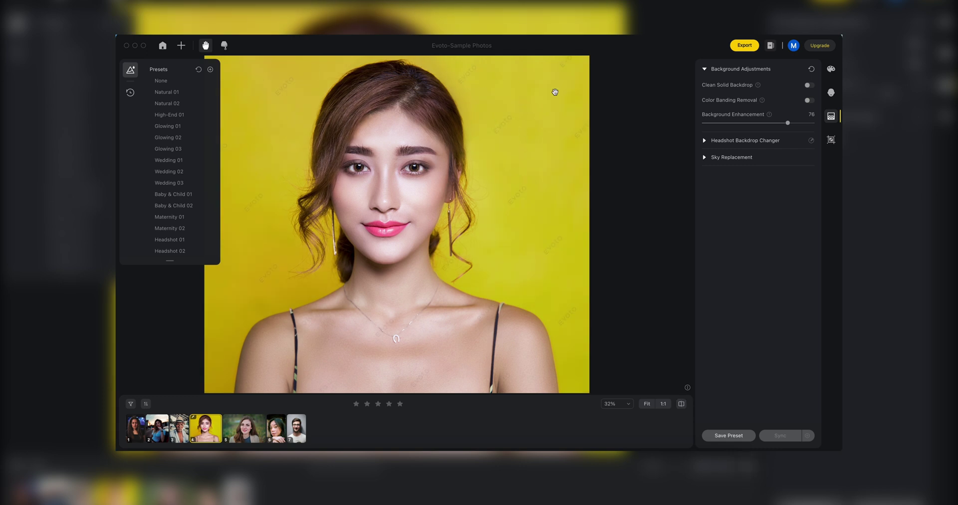
click(704, 122)
- Try the Fabric02, Brown03 and Gray03 headshot backdrops on the yellow-background portrait, testing the edge adjustment on Fabric02
click(704, 140)
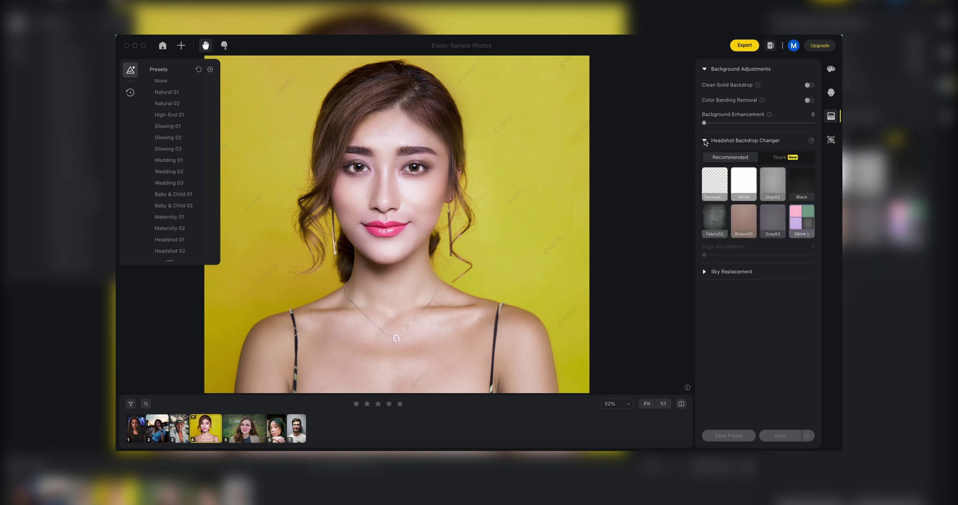
click(715, 214)
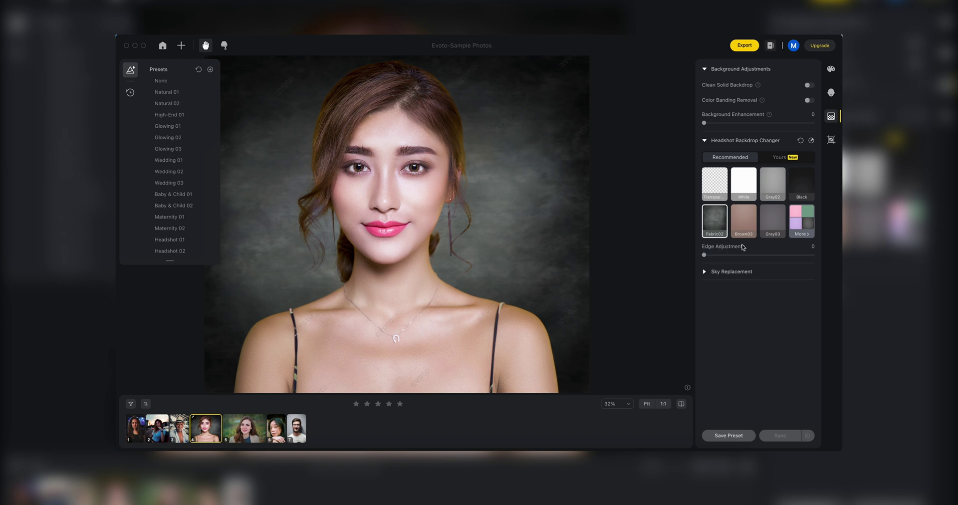
click(726, 254)
drag(725, 255, 688, 246)
scroll(412, 175, down, 2)
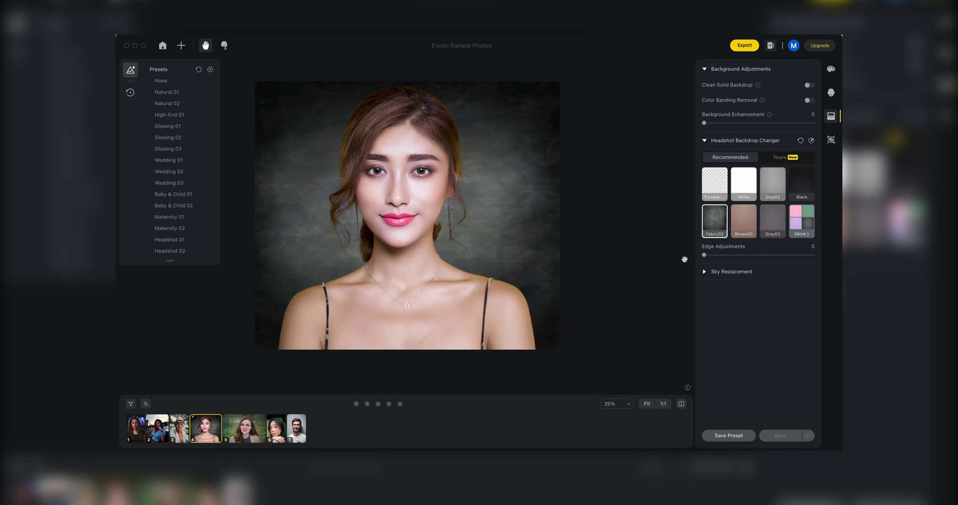
click(743, 220)
click(773, 218)
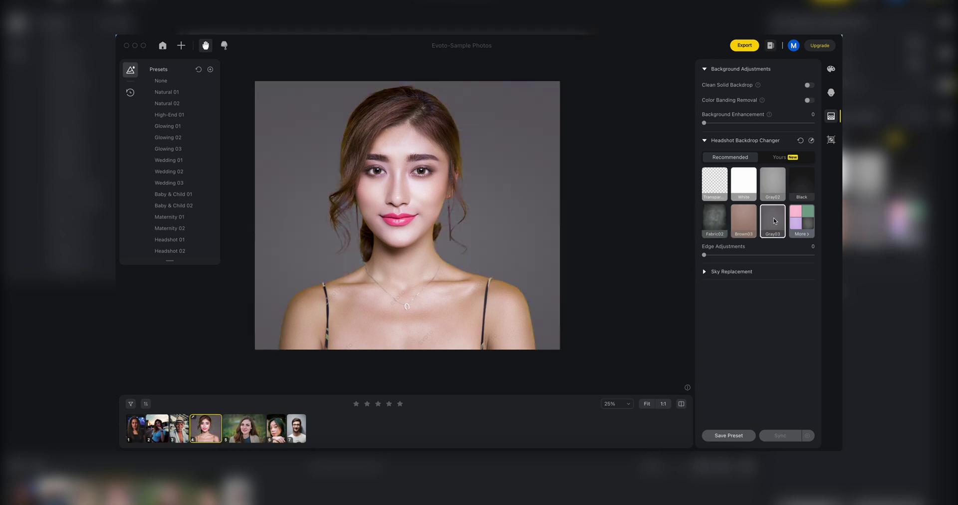
- Try Fabric05 and Red02 from the full backdrop collection, settle on Brown02, and check the option for custom backdrops
click(801, 215)
scroll(741, 203, down, 1)
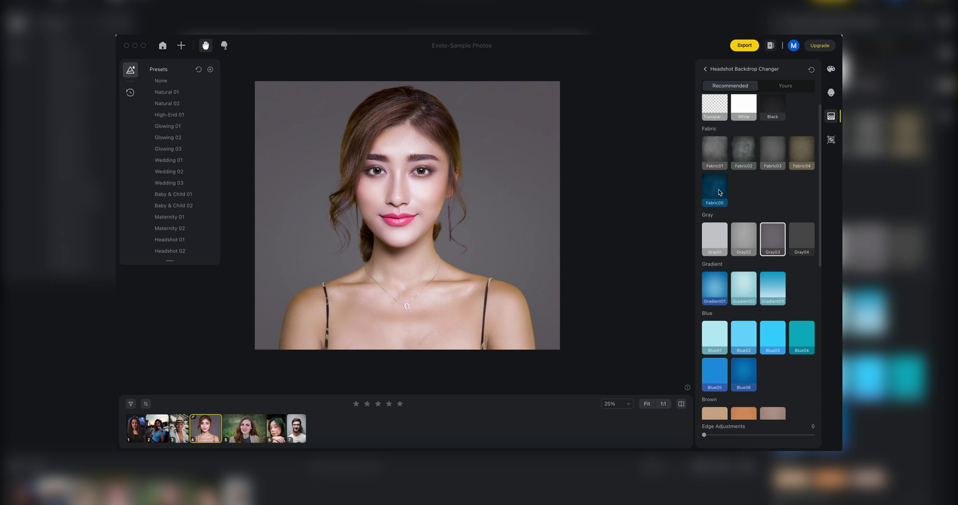
click(719, 192)
scroll(758, 221, down, 6)
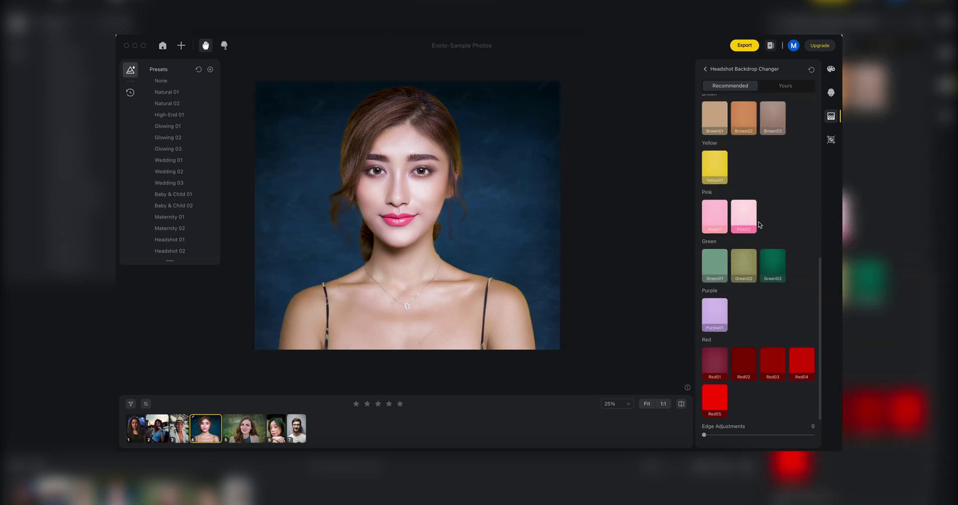
click(740, 354)
scroll(740, 353, up, 3)
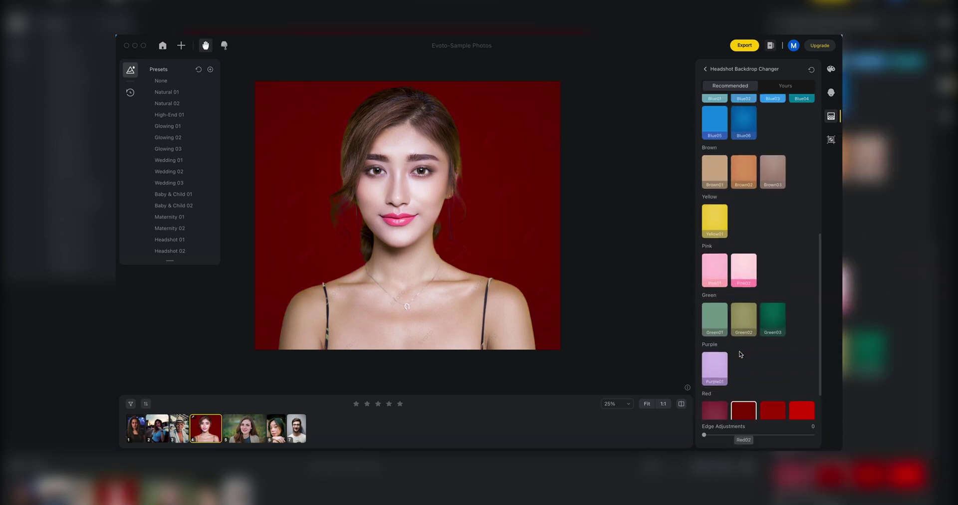
scroll(740, 354, up, 8)
click(743, 368)
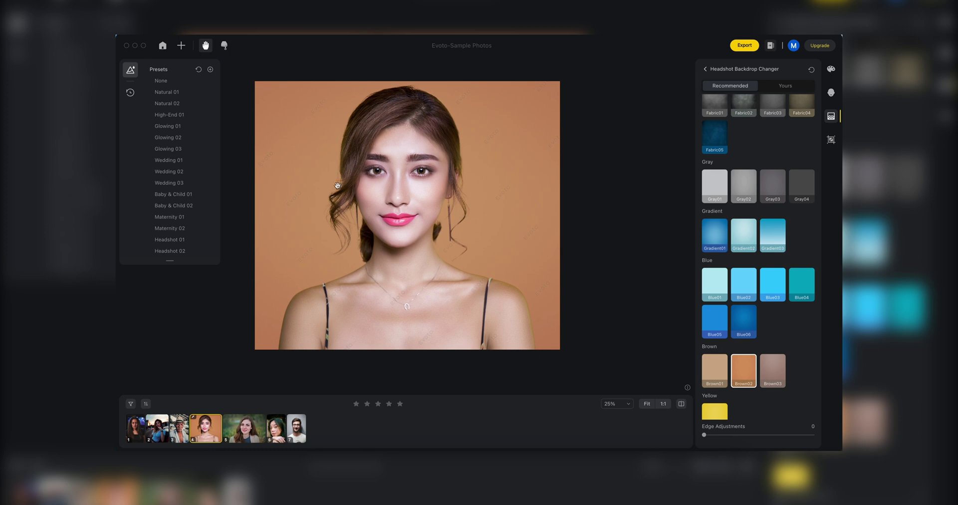
click(787, 86)
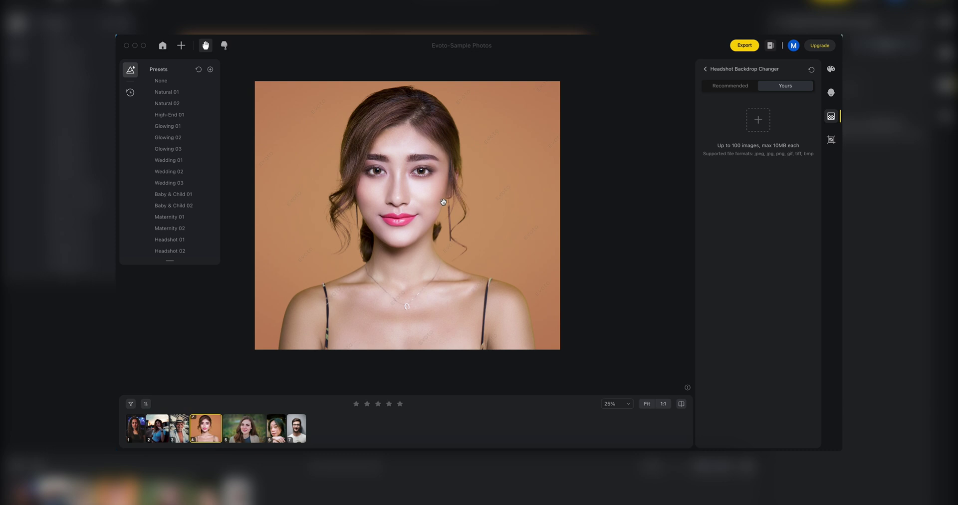
click(705, 69)
- Replace the sky in the second photo, the woman beside a car, with a pink cloudy sky from Sunset & Sunrise Skies
scroll(733, 306, down, 1)
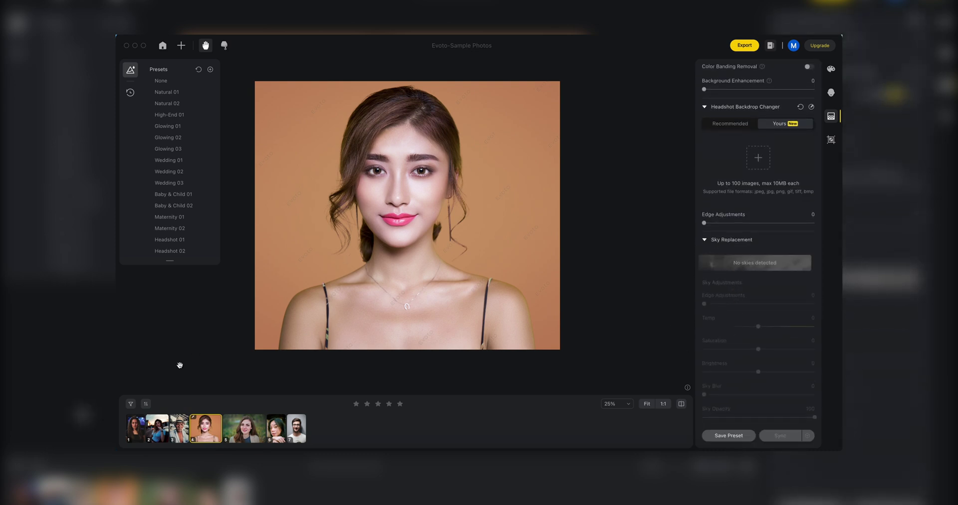
click(158, 428)
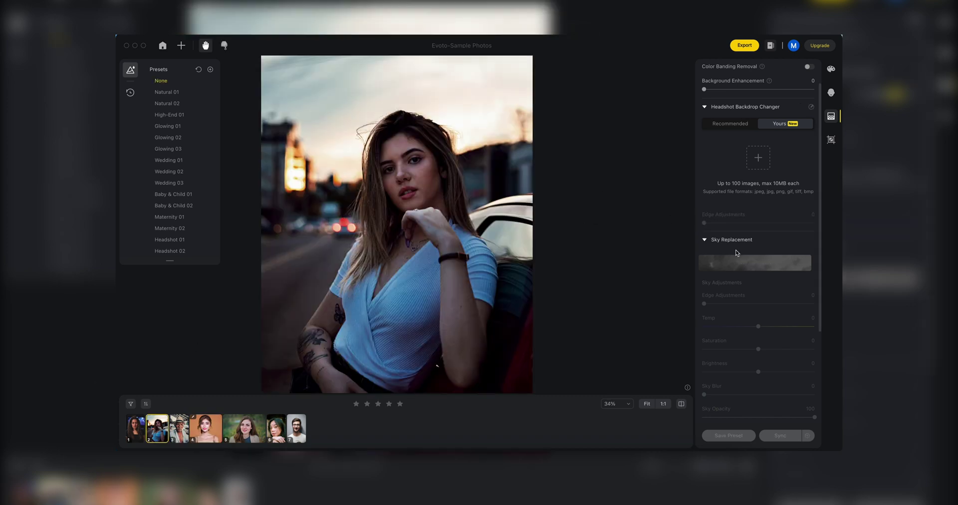
click(704, 107)
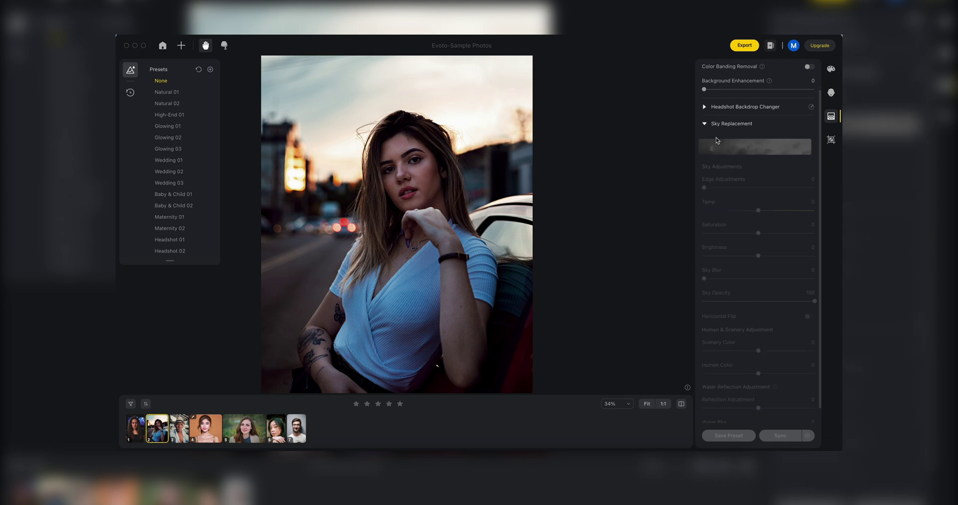
click(749, 147)
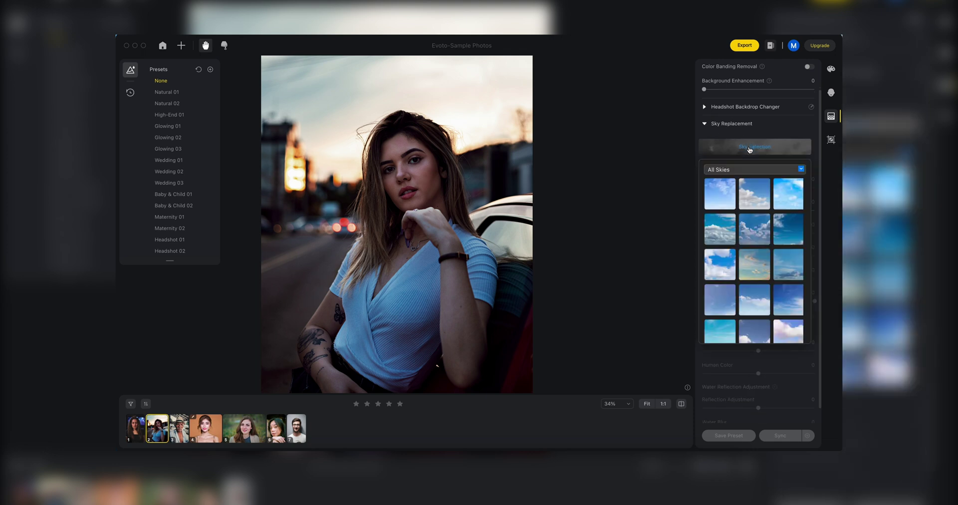
click(801, 169)
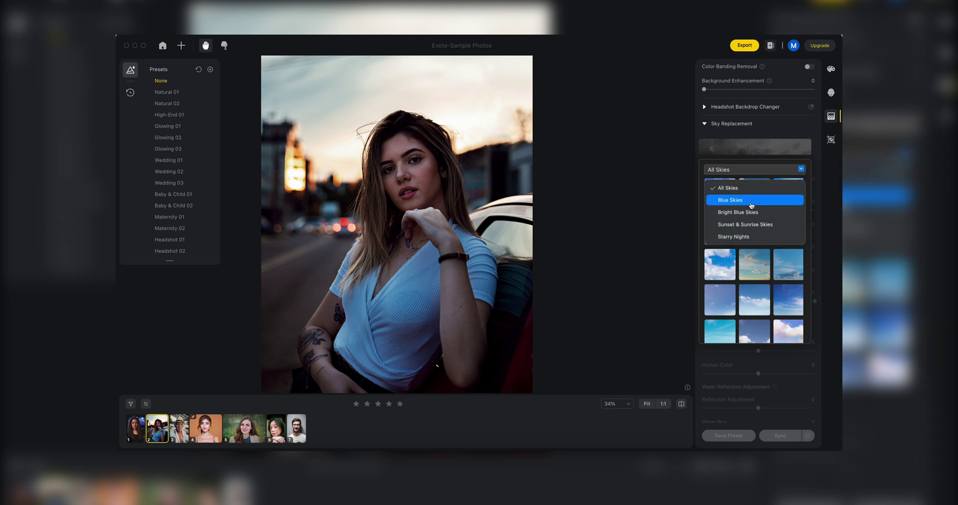
click(740, 225)
scroll(739, 229, down, 3)
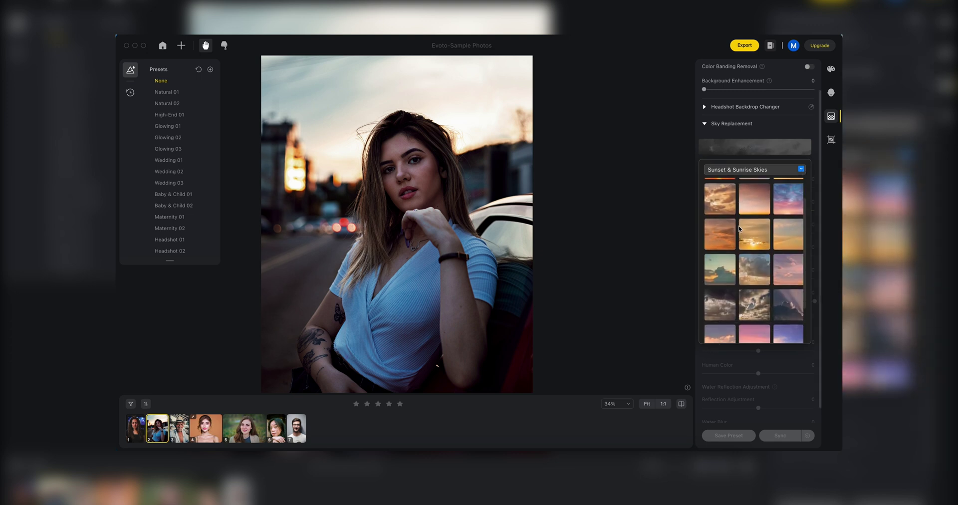
scroll(739, 228, up, 2)
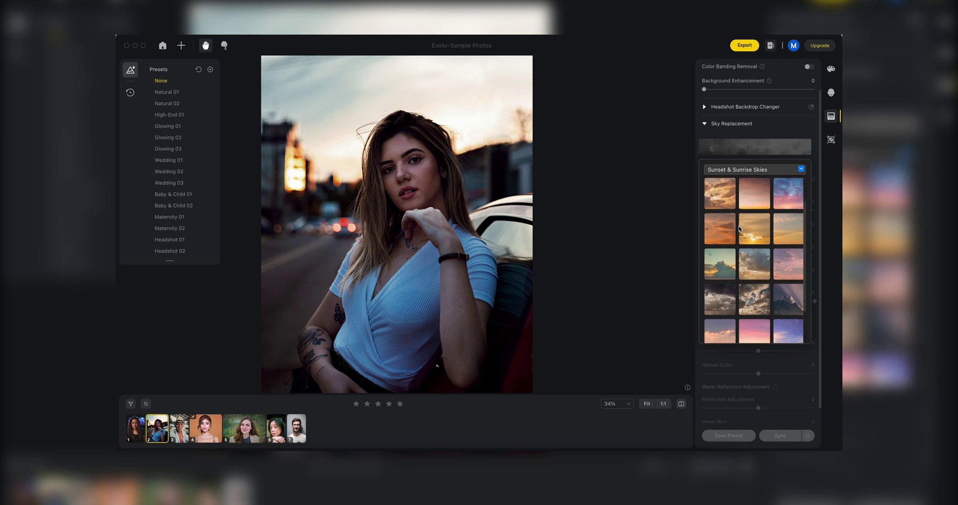
click(789, 252)
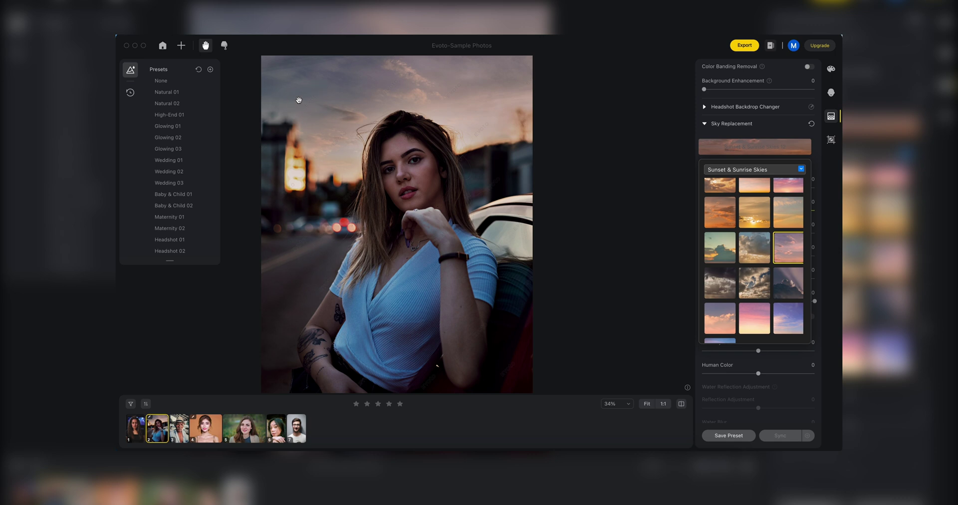
click(718, 351)
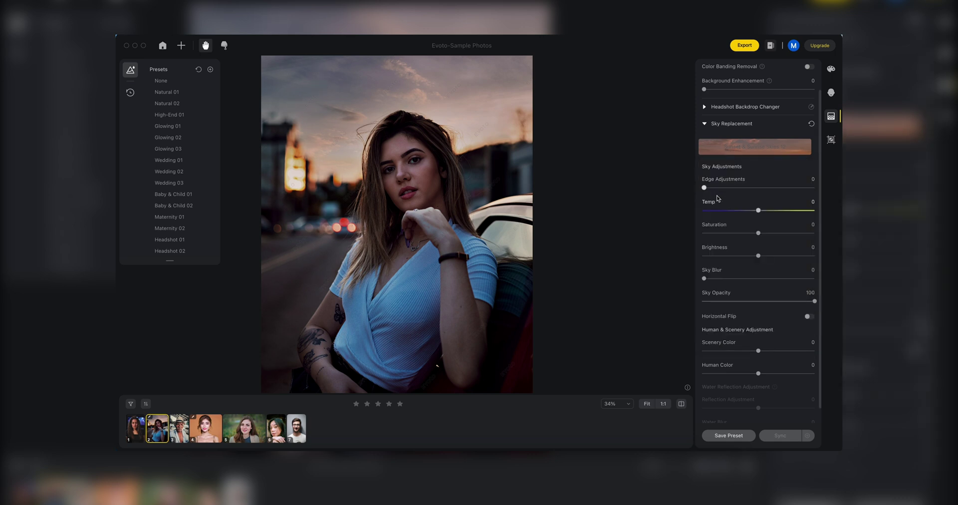
- Set the replaced sky's temperature to 29, saturation to 19 and blur to 25, and compare the result with the original photo
drag(755, 212, 768, 233)
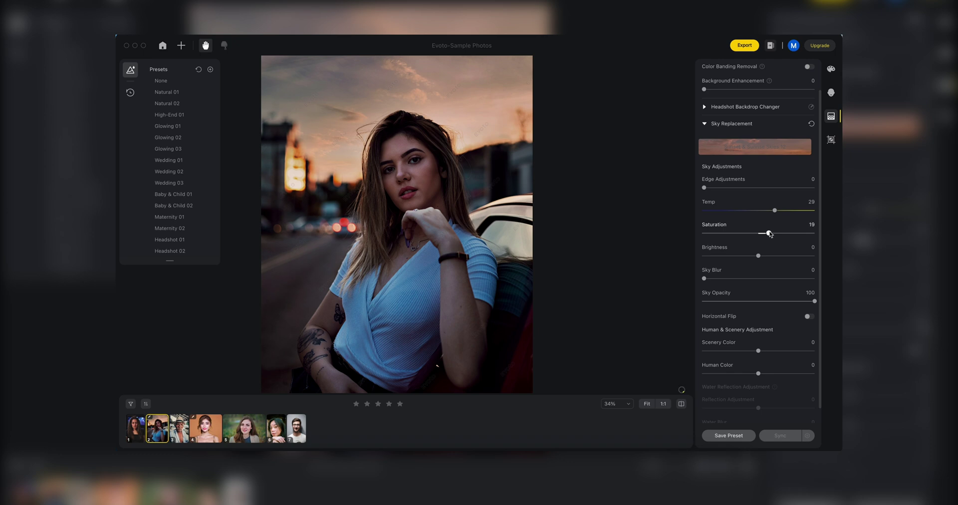
drag(704, 278, 730, 279)
scroll(748, 289, down, 1)
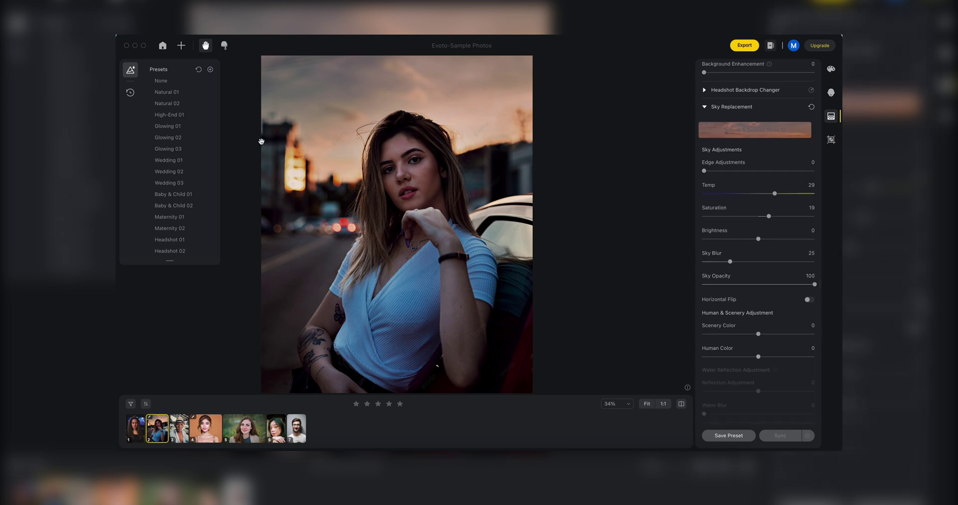
click(681, 403)
click(681, 404)
click(681, 403)
click(681, 404)
click(681, 404)
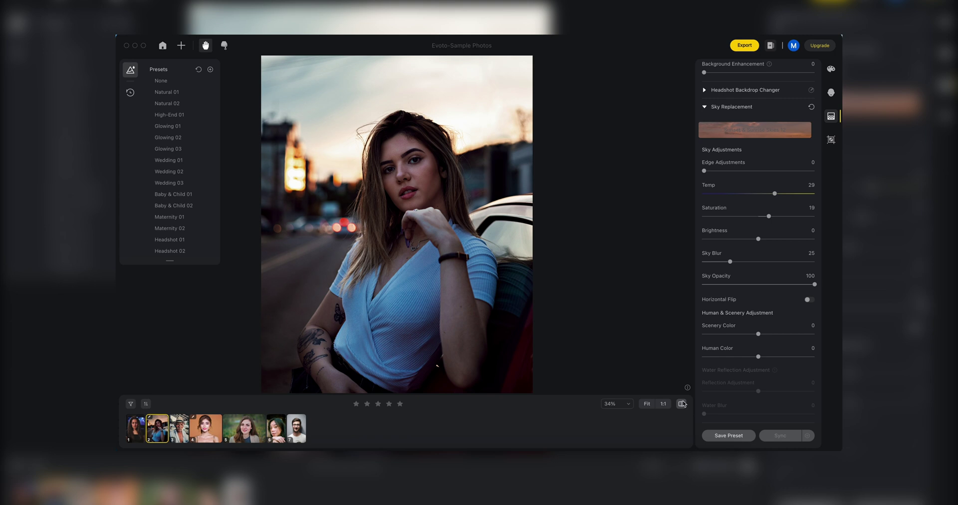
click(681, 404)
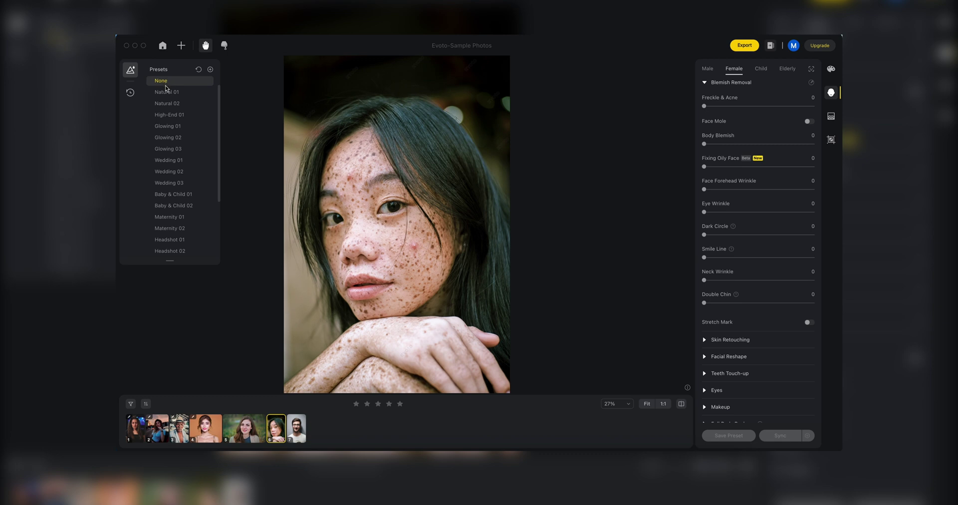
- Preview the Natural and Glowing presets on the freckled portrait, apply Glowing 02, and try Freckle & Acne at 56 before returning it to 0
click(166, 90)
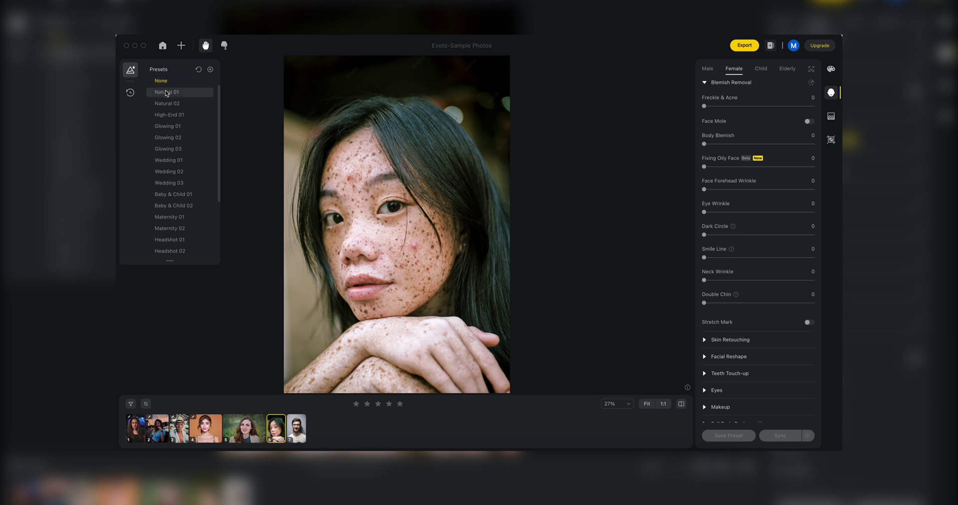
click(164, 103)
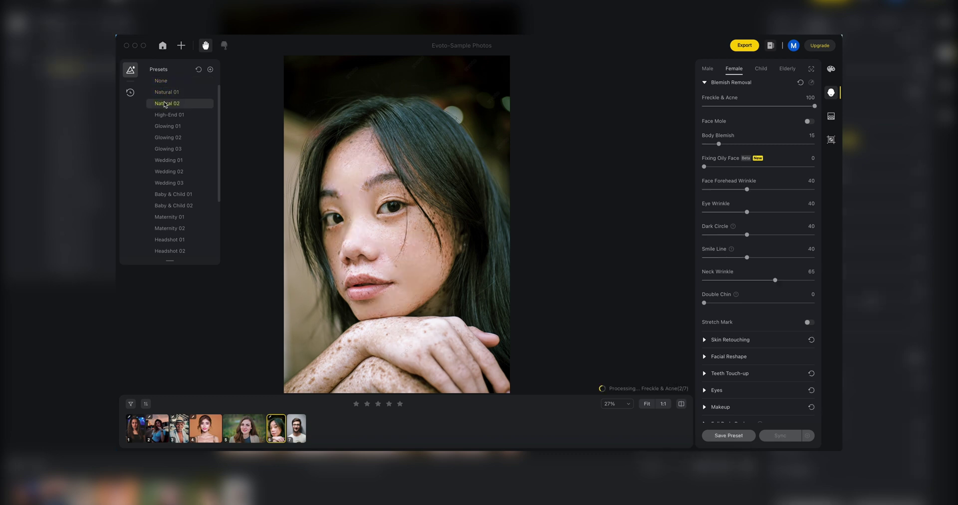
click(166, 127)
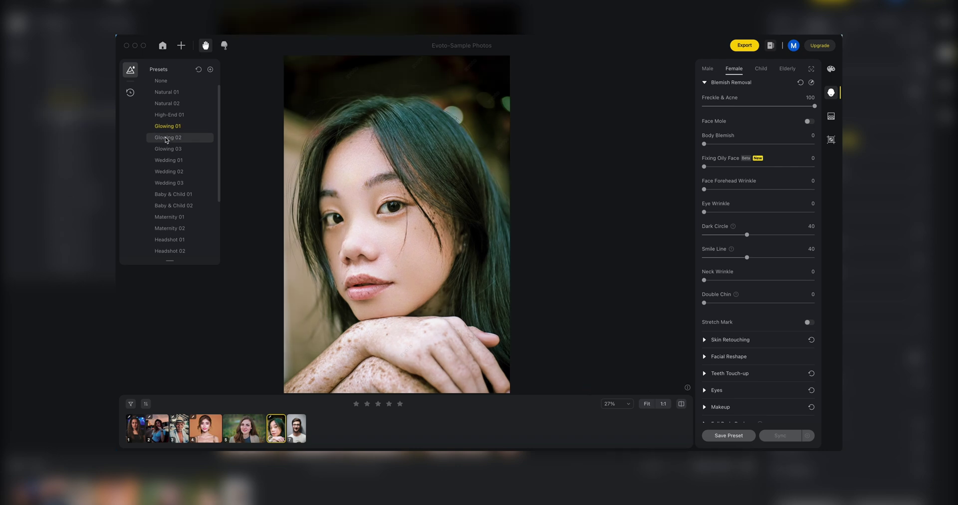
click(166, 138)
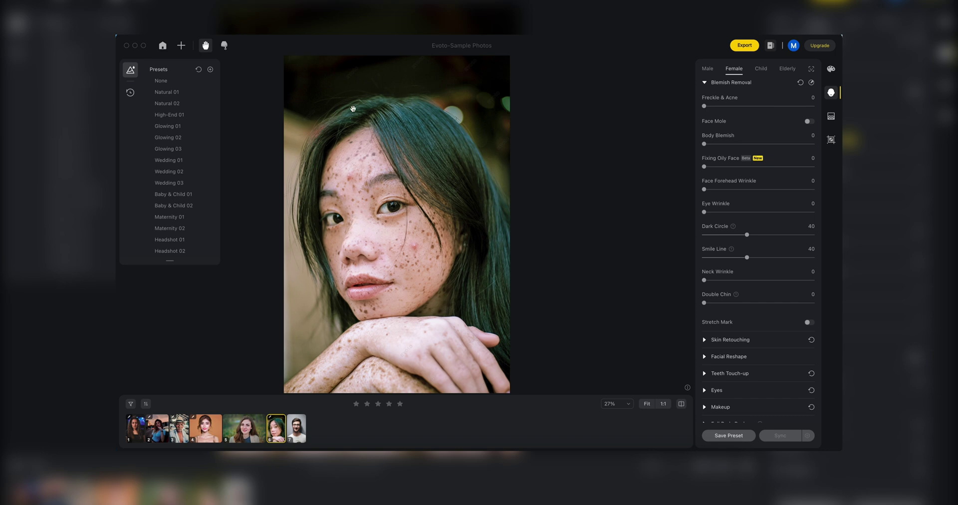
drag(704, 106, 766, 106)
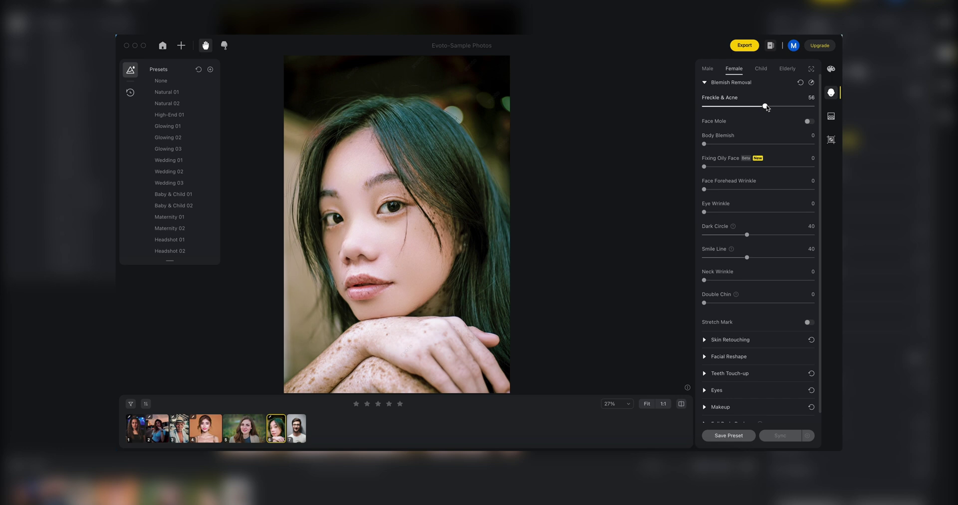
drag(766, 107, 702, 104)
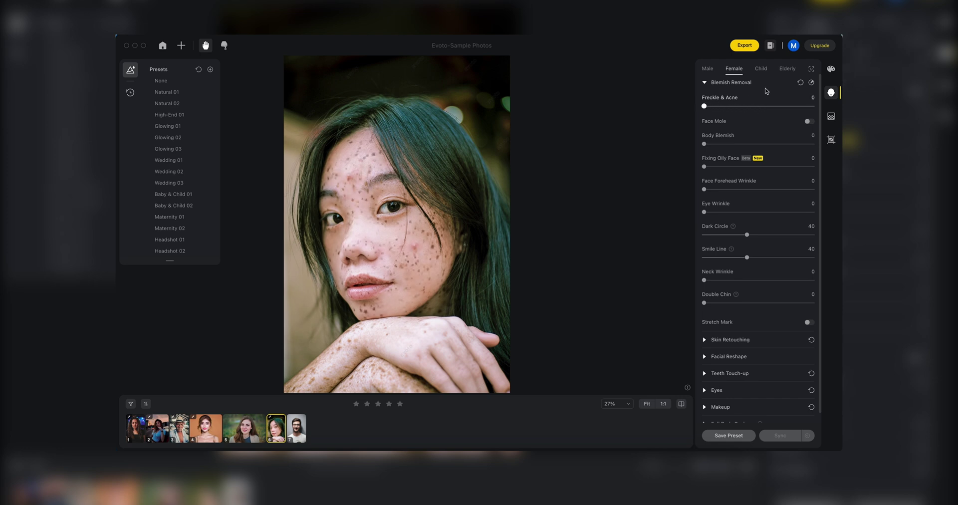
- Enlarge the manual Blemish Removal eraser and brush it over the freckled woman's forehead
click(811, 83)
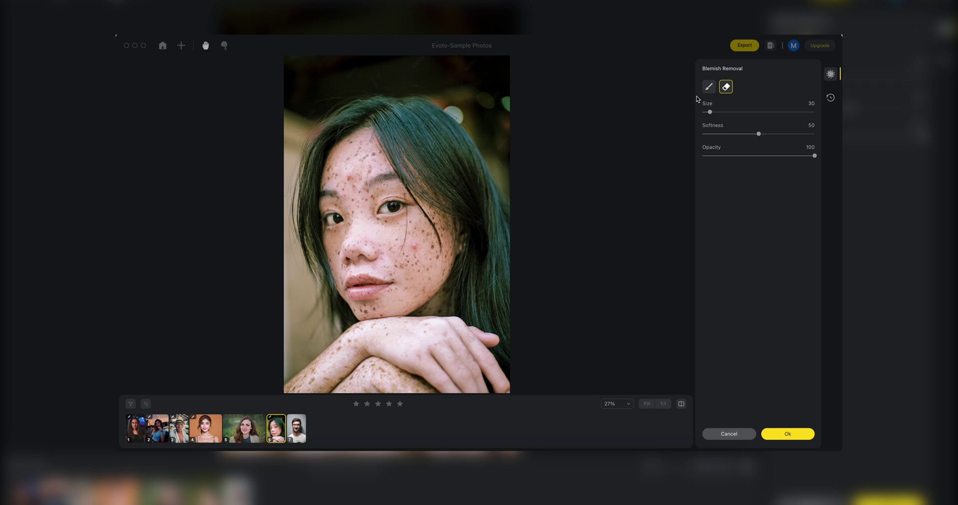
drag(709, 112, 736, 112)
mouse_move(361, 134)
mouse_down()
mouse_move(389, 188)
mouse_move(387, 206)
mouse_move(430, 220)
mouse_move(440, 244)
mouse_move(427, 274)
mouse_move(398, 296)
mouse_move(372, 302)
mouse_move(353, 269)
mouse_move(364, 303)
mouse_move(453, 337)
mouse_move(383, 321)
mouse_move(501, 380)
mouse_move(389, 348)
mouse_move(478, 355)
mouse_move(331, 385)
mouse_move(306, 367)
mouse_move(402, 215)
mouse_move(451, 247)
mouse_move(419, 275)
mouse_move(381, 264)
mouse_move(368, 240)
mouse_move(326, 236)
mouse_move(382, 211)
mouse_move(382, 179)
mouse_up()
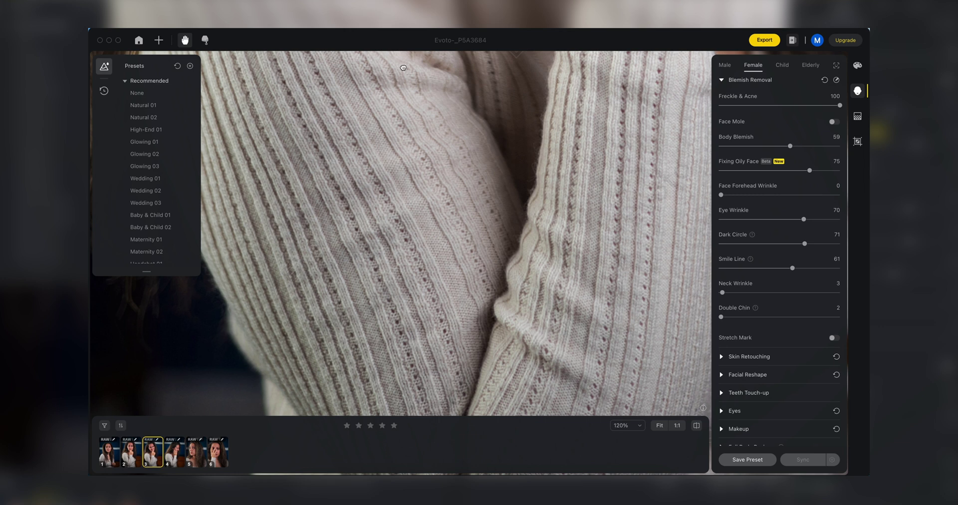
- Liquify the sweater bulge beside the woman's folded arm inward in the third photo, and compare the whole portrait with the original
drag(402, 67, 412, 58)
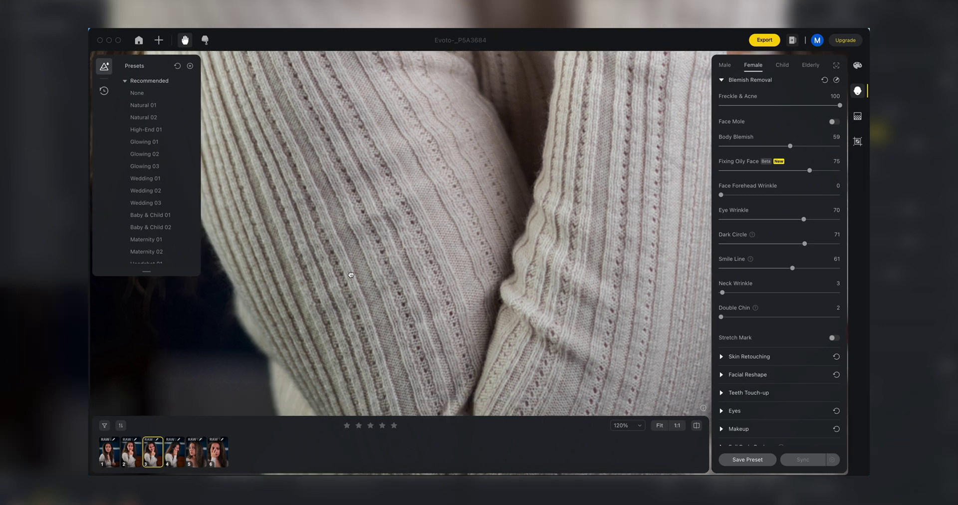
drag(350, 274, 394, 95)
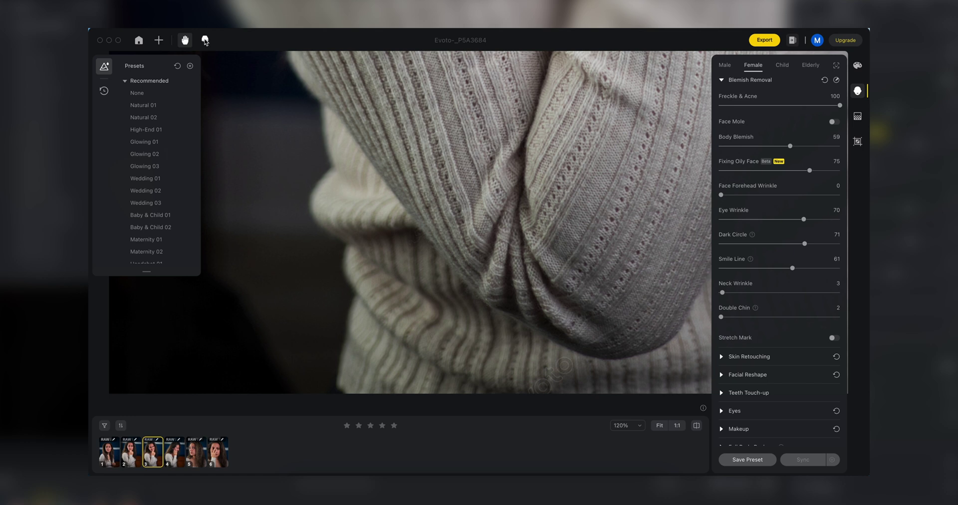
click(205, 40)
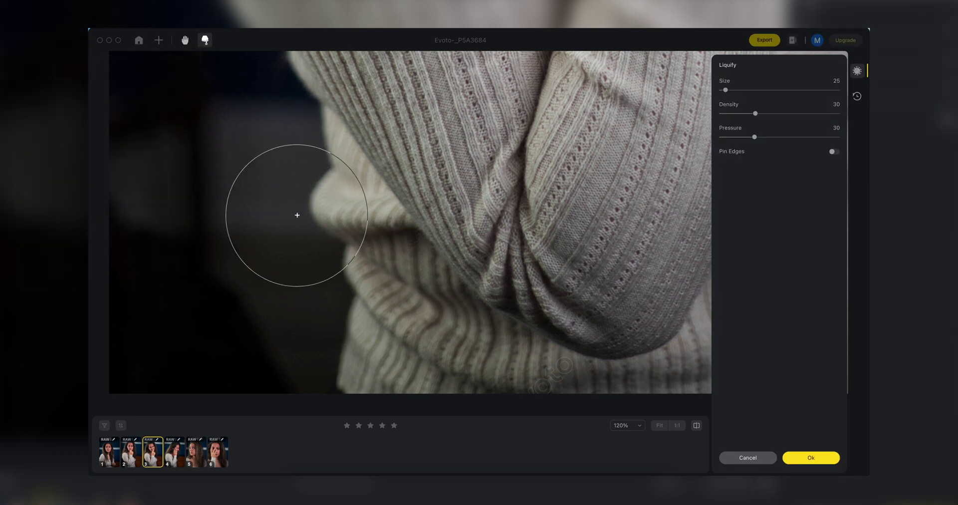
drag(315, 209, 367, 209)
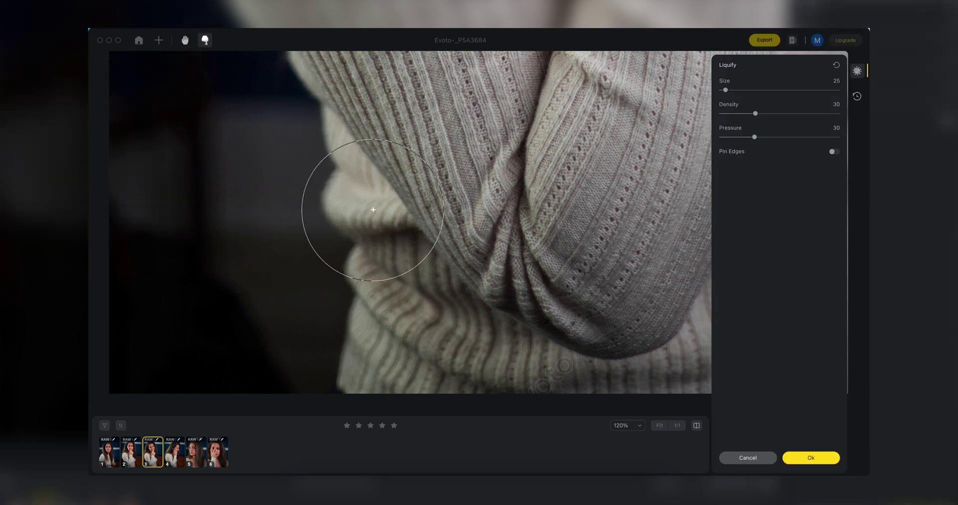
drag(279, 205, 337, 201)
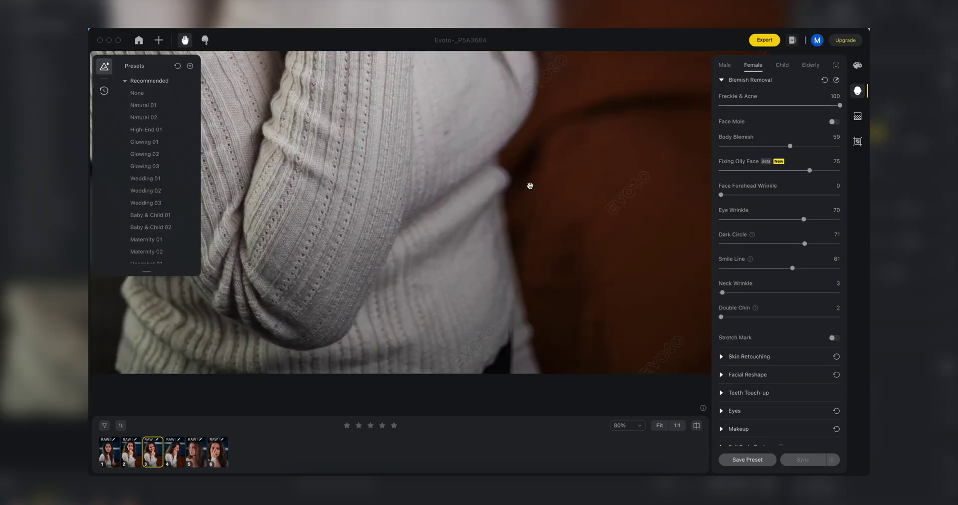
scroll(530, 185, up, 3)
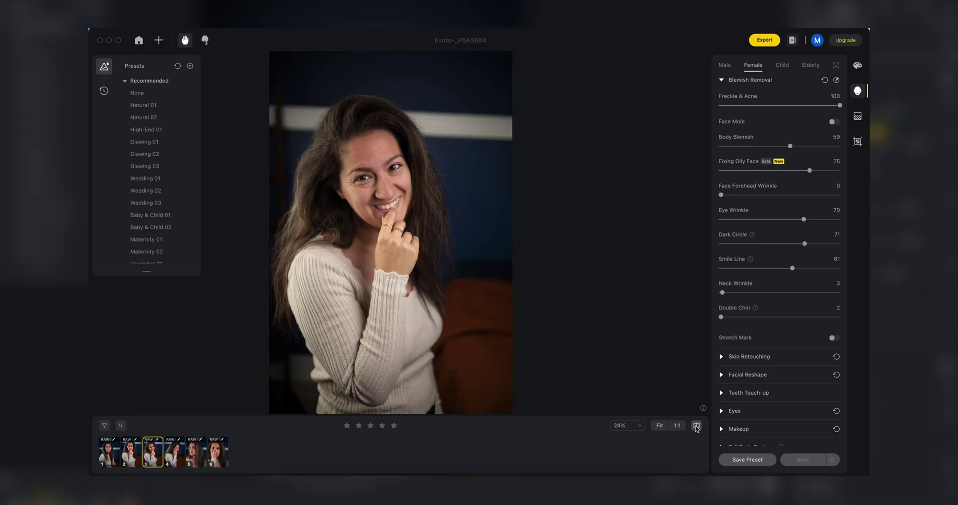
click(696, 426)
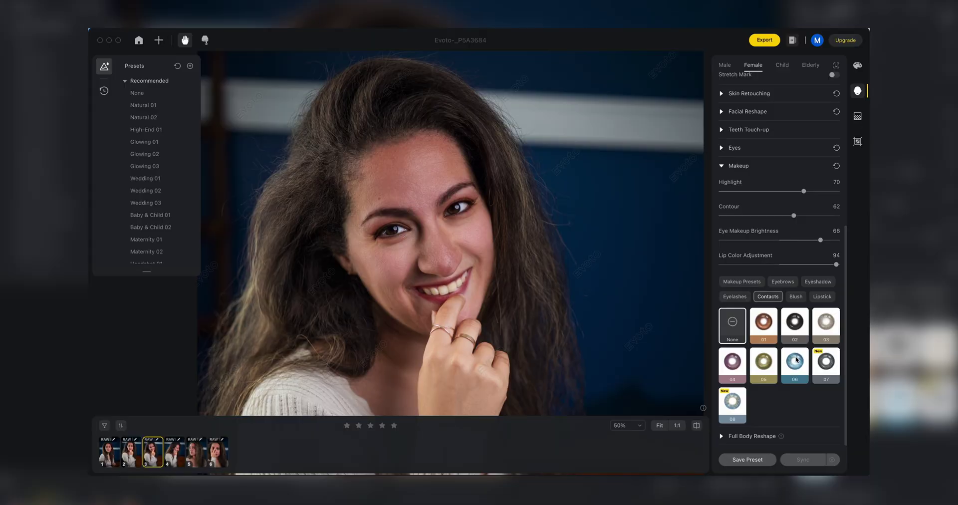
- Try contact lens style 06 on the smiling woman's eyes and browse the available makeup presets
click(796, 360)
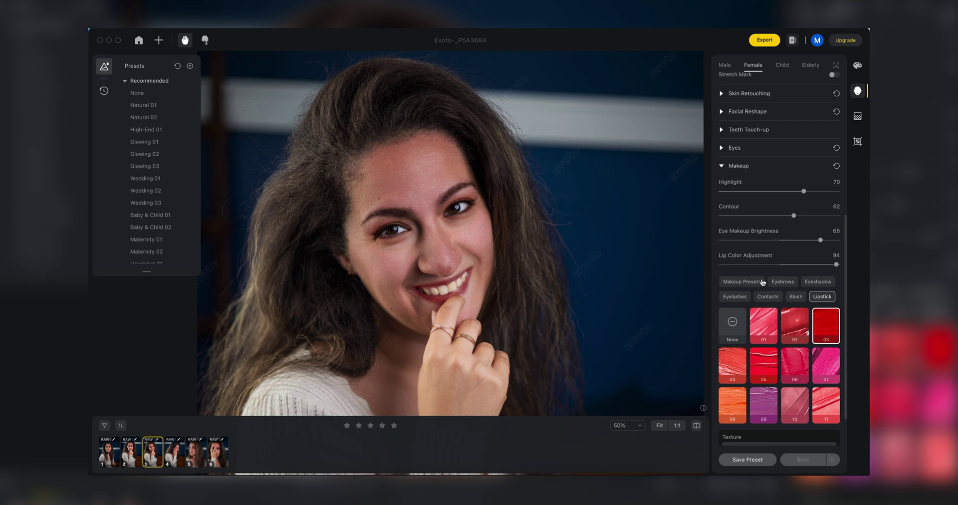
click(753, 283)
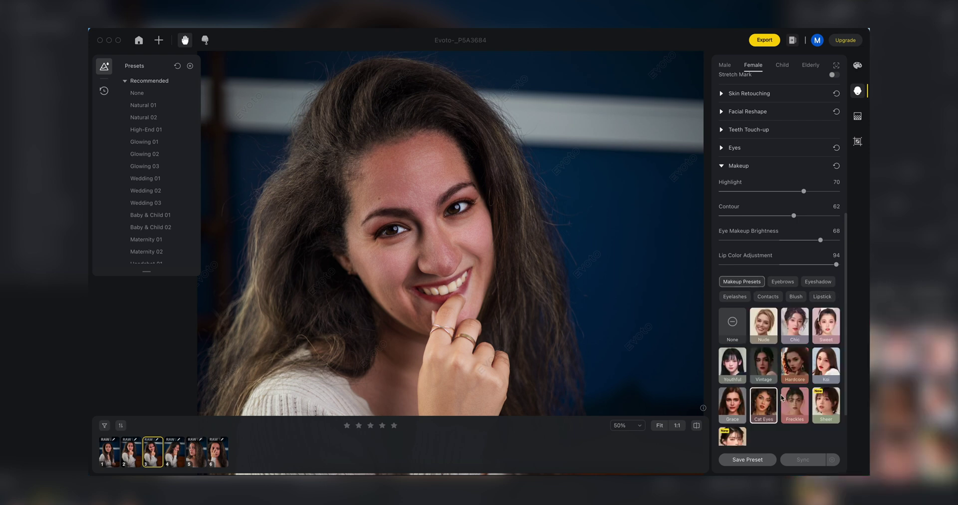